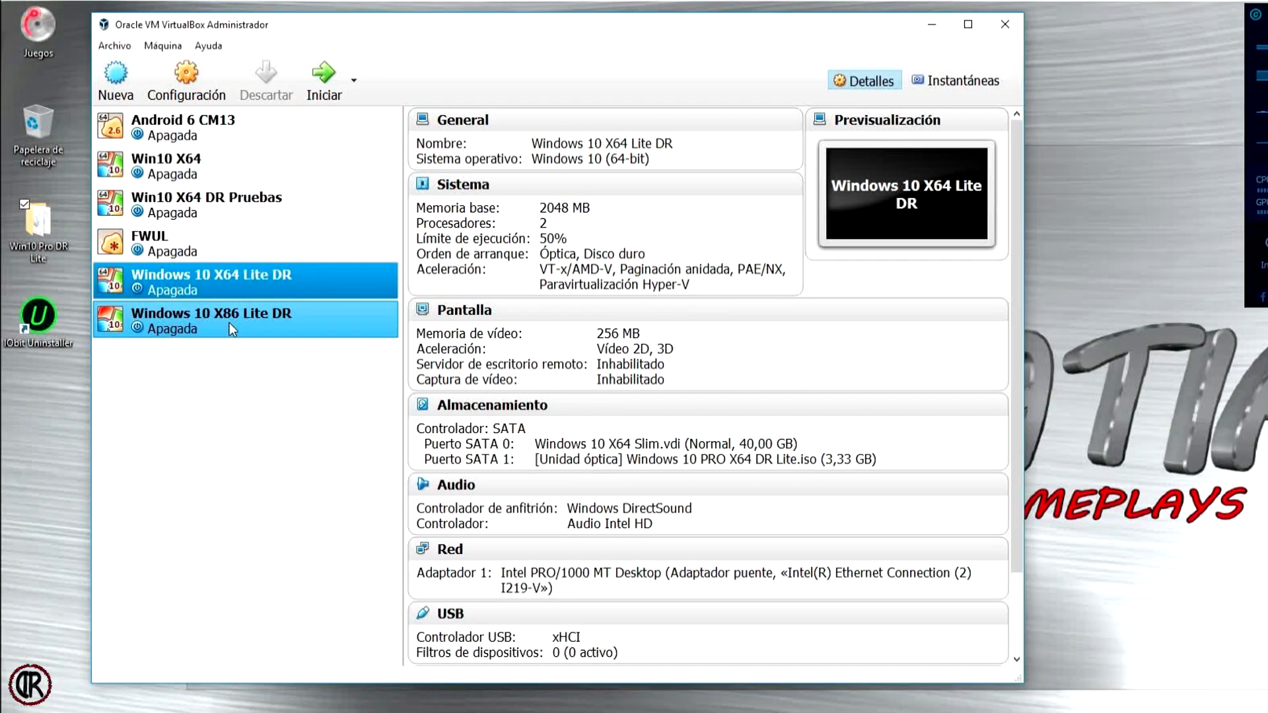
- Start the Windows 10 X64 Lite DR virtual machine and boot it from the installation disc
click(229, 322)
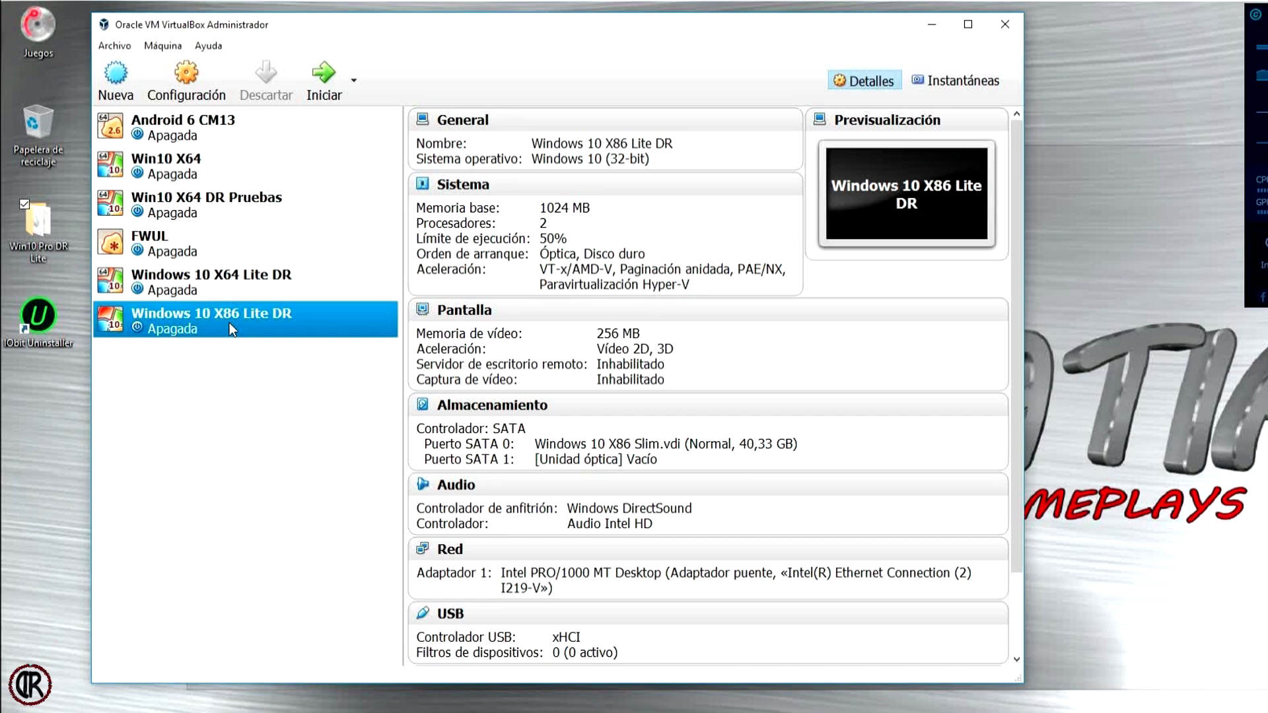
click(285, 282)
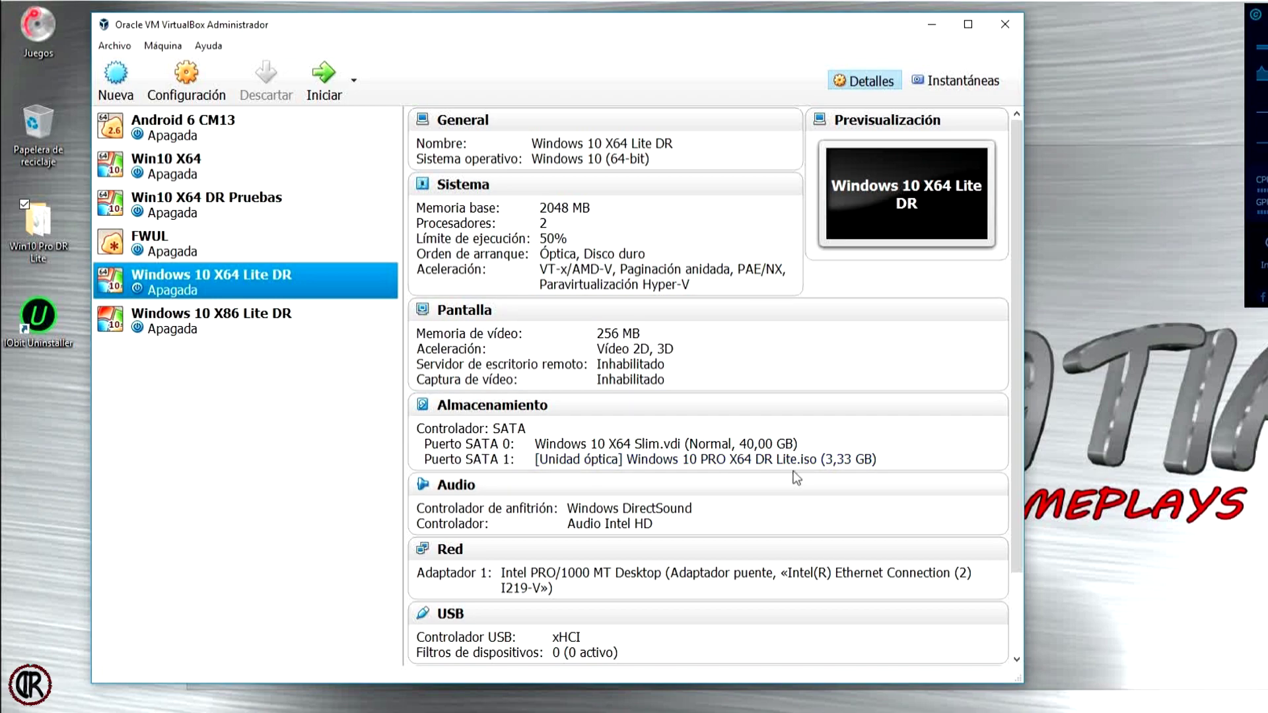
click(318, 81)
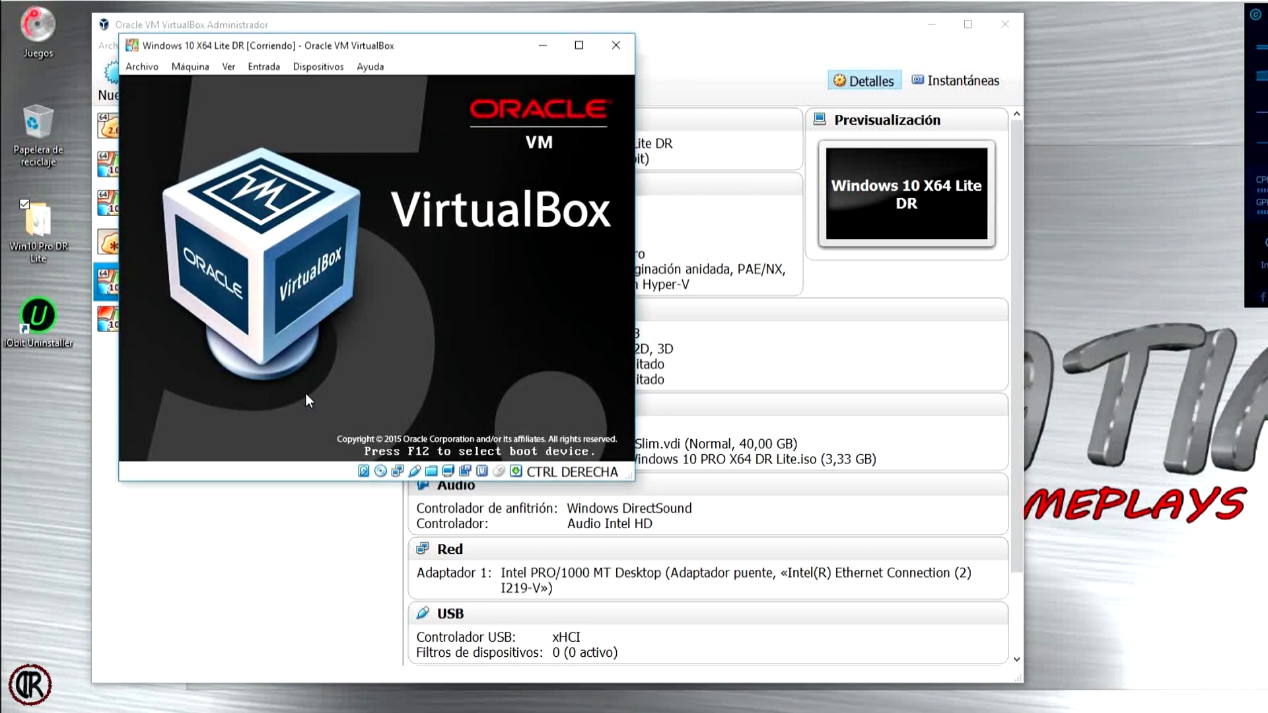
key(Return)
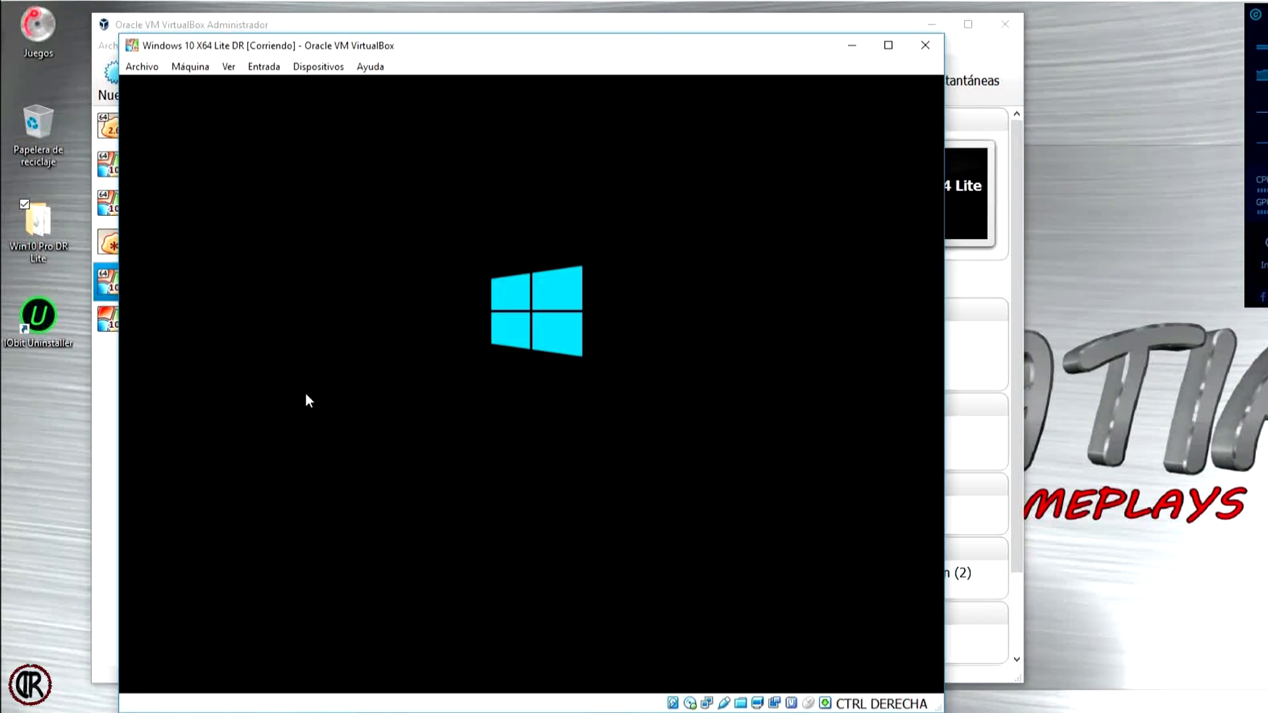
drag(530, 50, 537, 33)
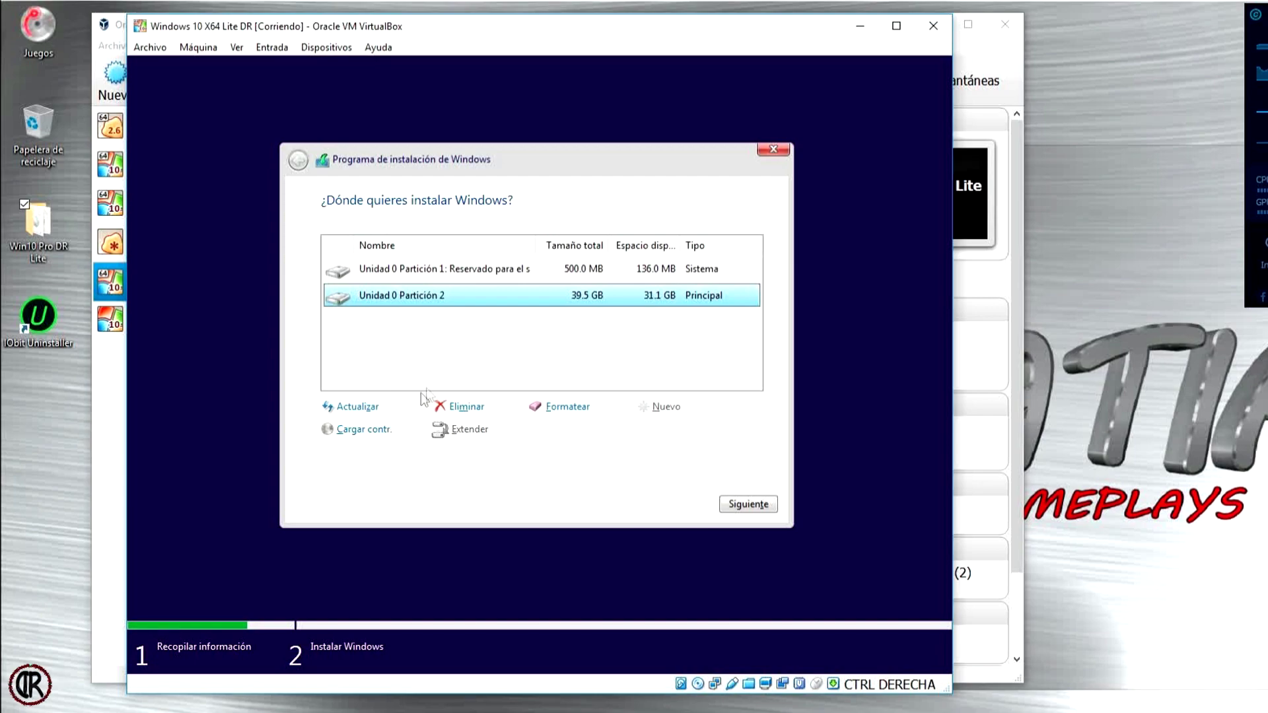
- Delete partition 2 and the system-reserved partition 1 of drive 0 in the Windows installer
click(538, 364)
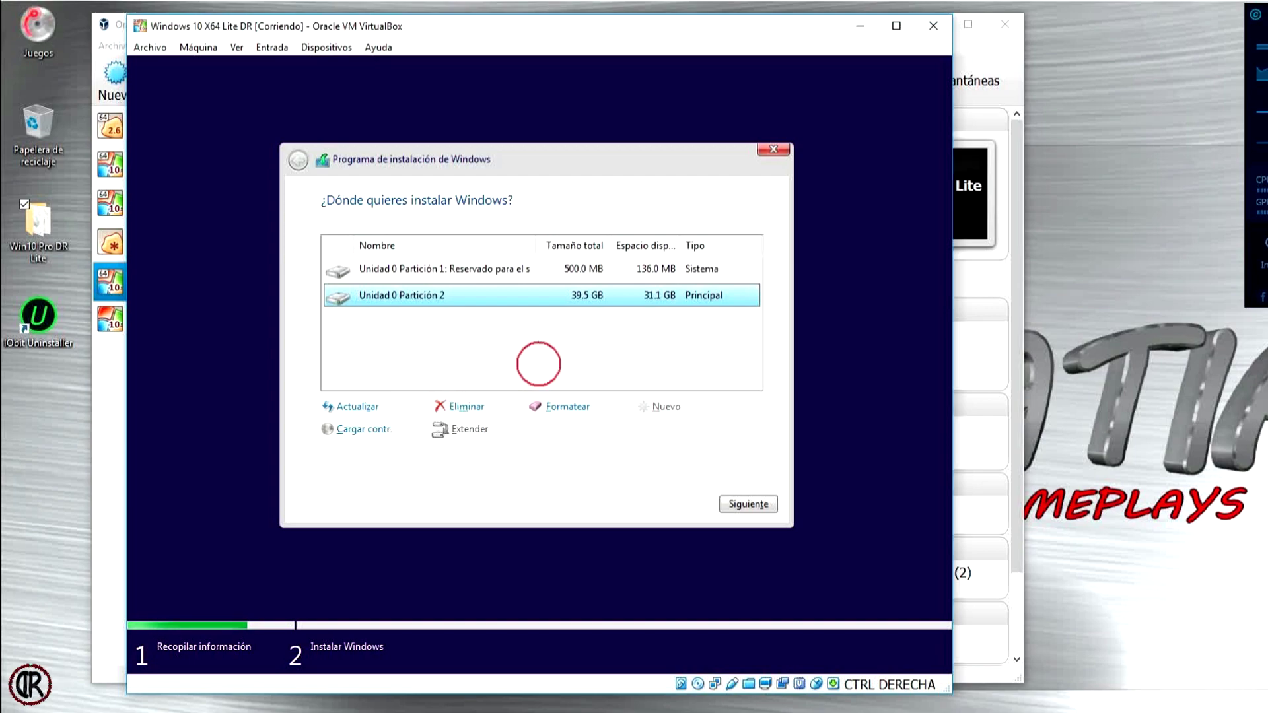
click(462, 407)
click(657, 432)
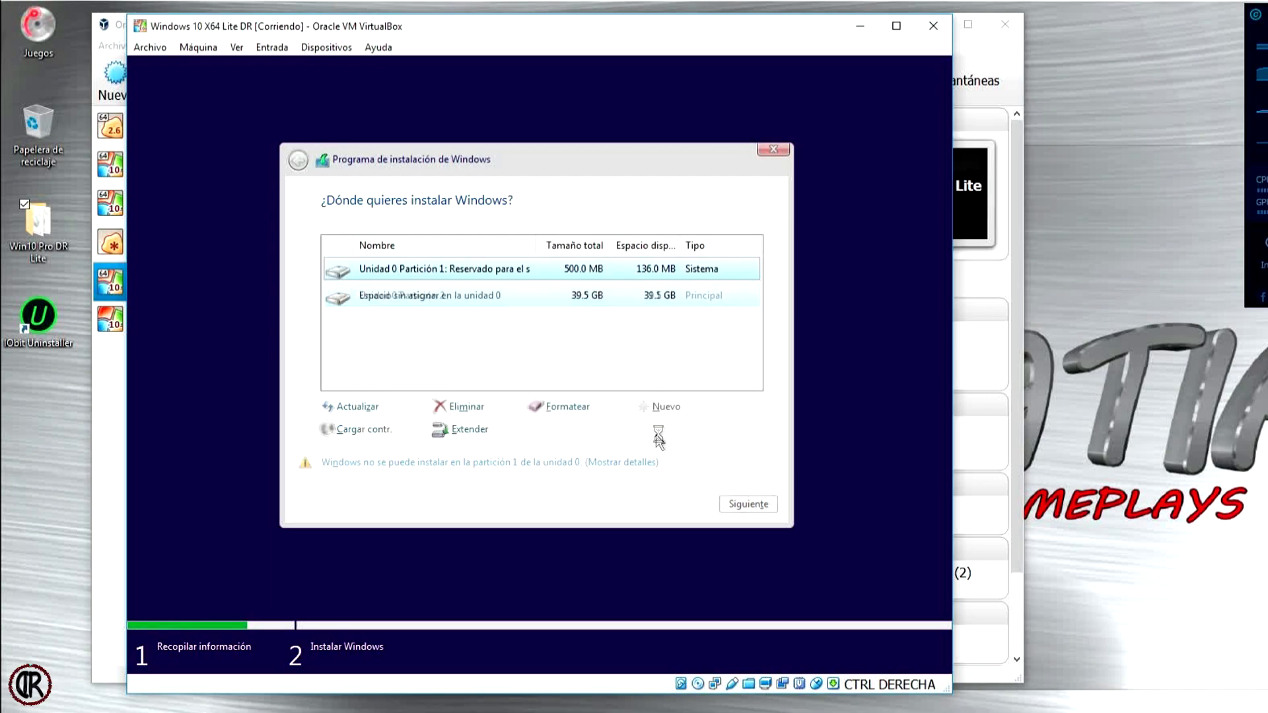
click(478, 407)
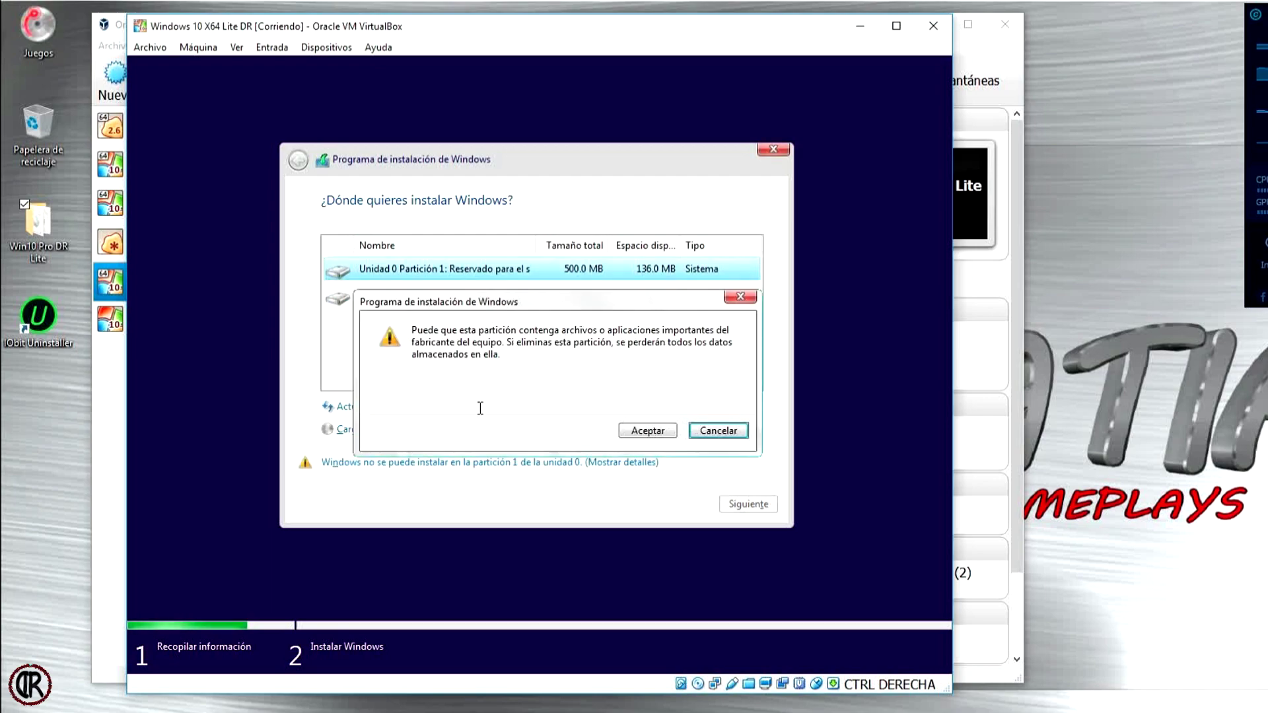
click(638, 431)
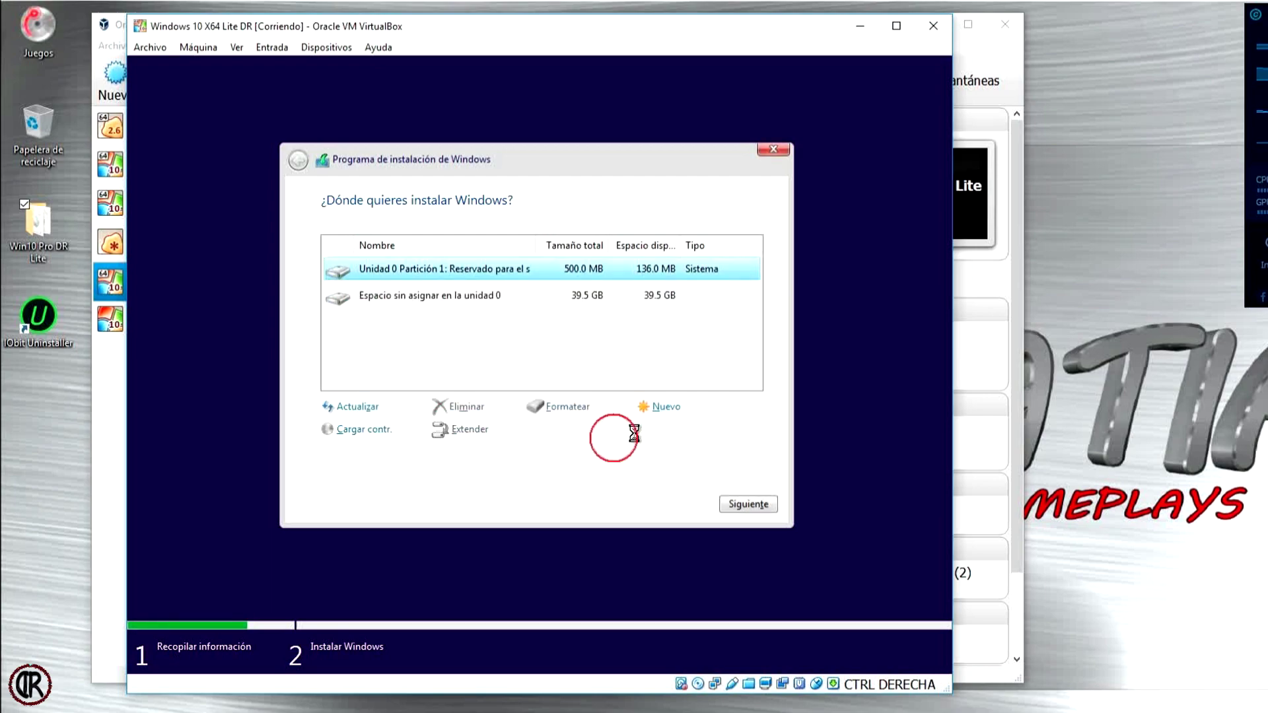
- Install Windows on the unallocated space and accept the WinRAR 5.40 installation in C:\Program Files\WinRAR
click(733, 501)
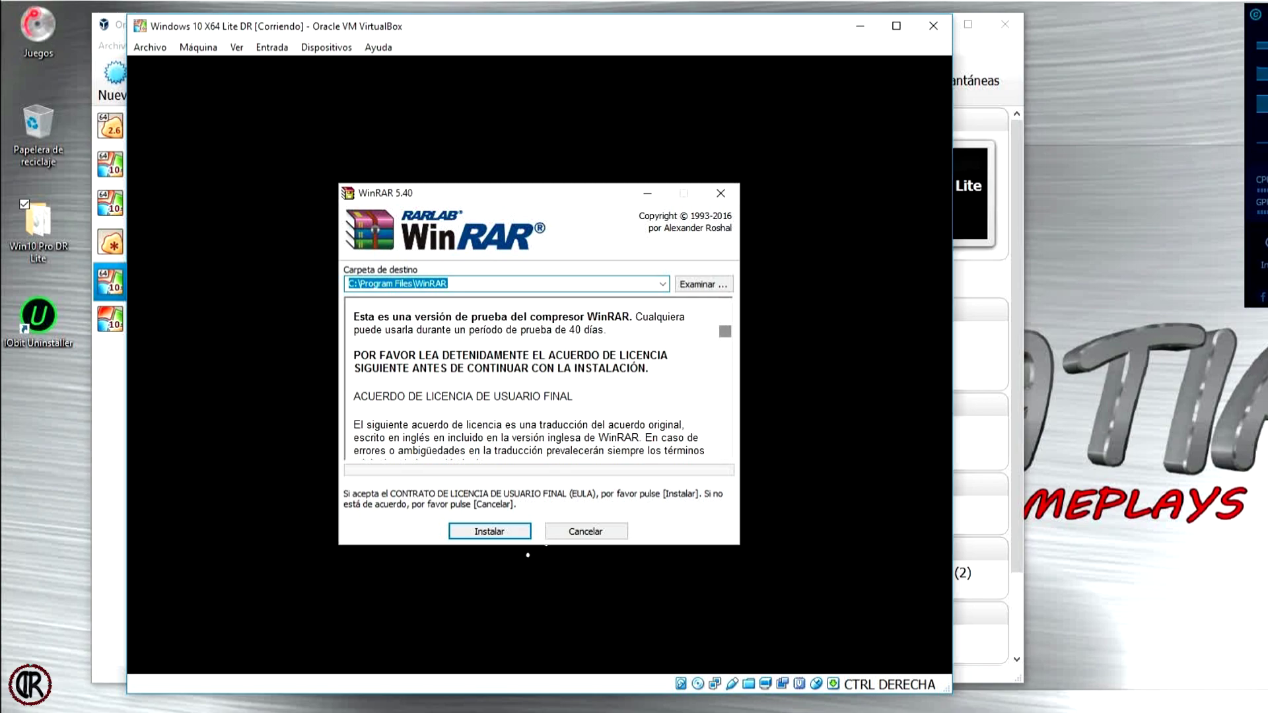
key(Return)
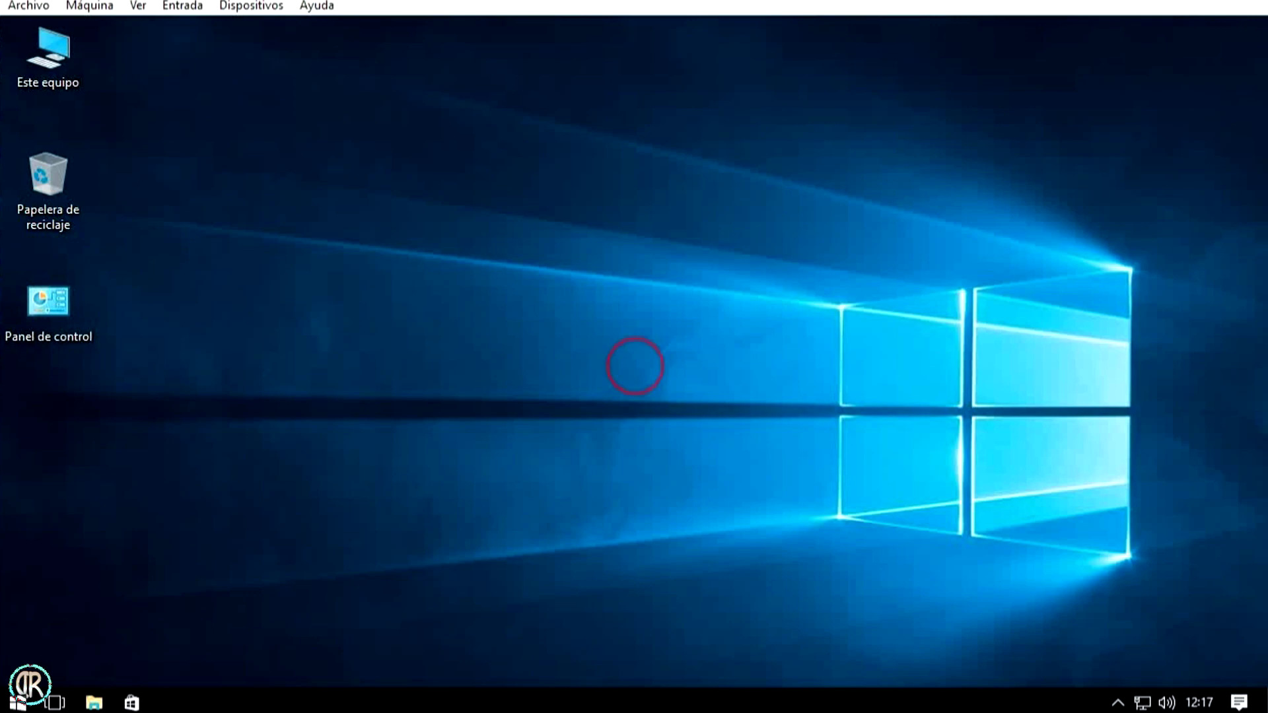
- Look over the app list in the new system's Start menu and close it
click(26, 708)
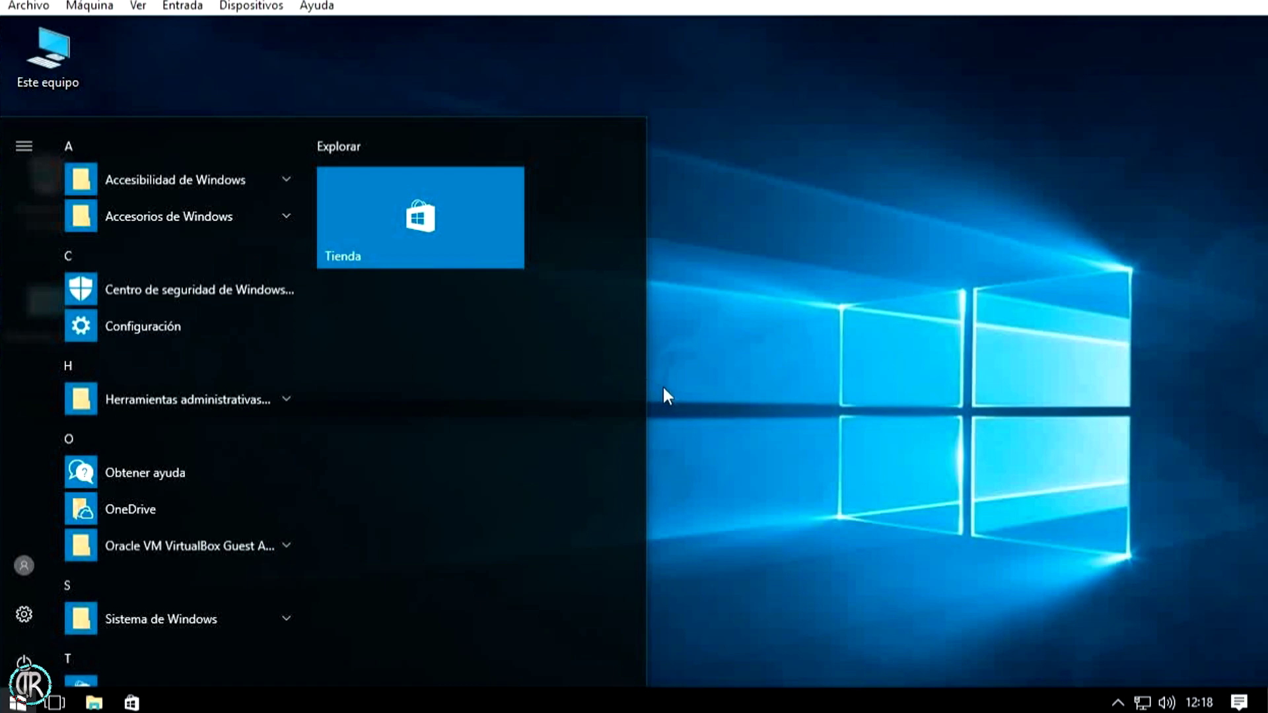
click(750, 476)
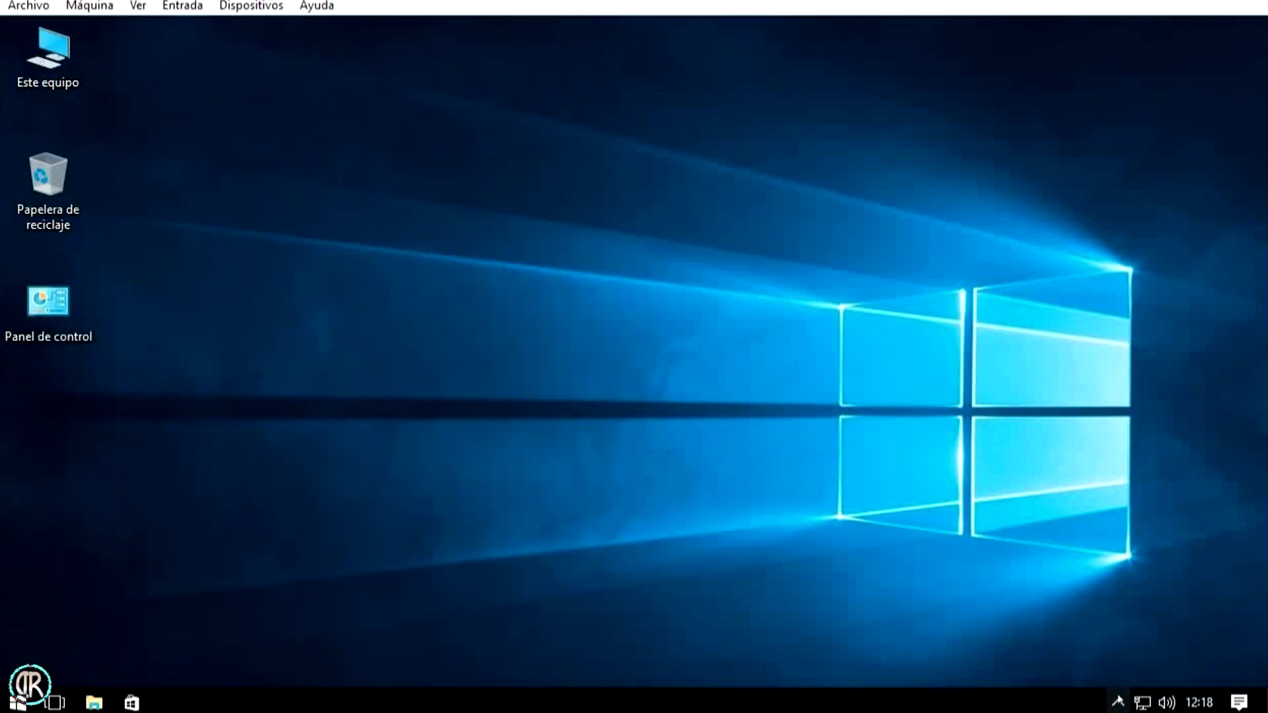
- Disable OneDrive's automatic start at Windows sign-in in its settings and accept the change
click(1117, 702)
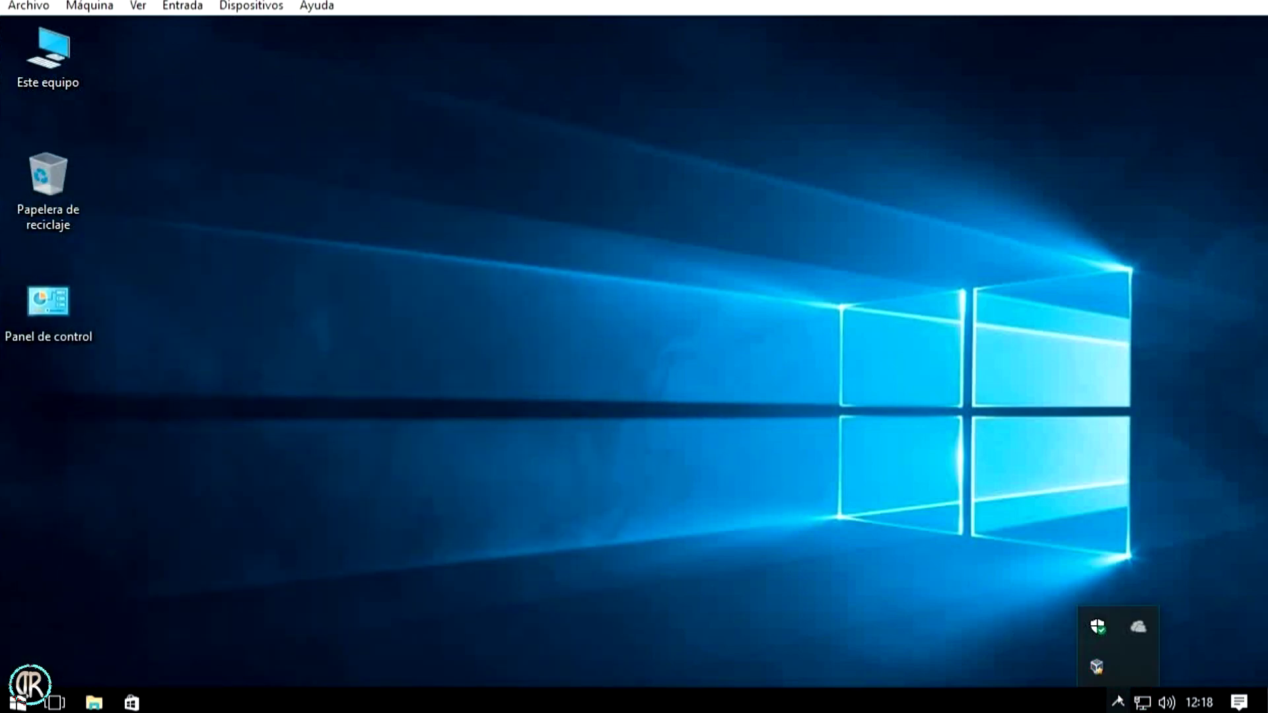
right_click(1138, 629)
click(1101, 567)
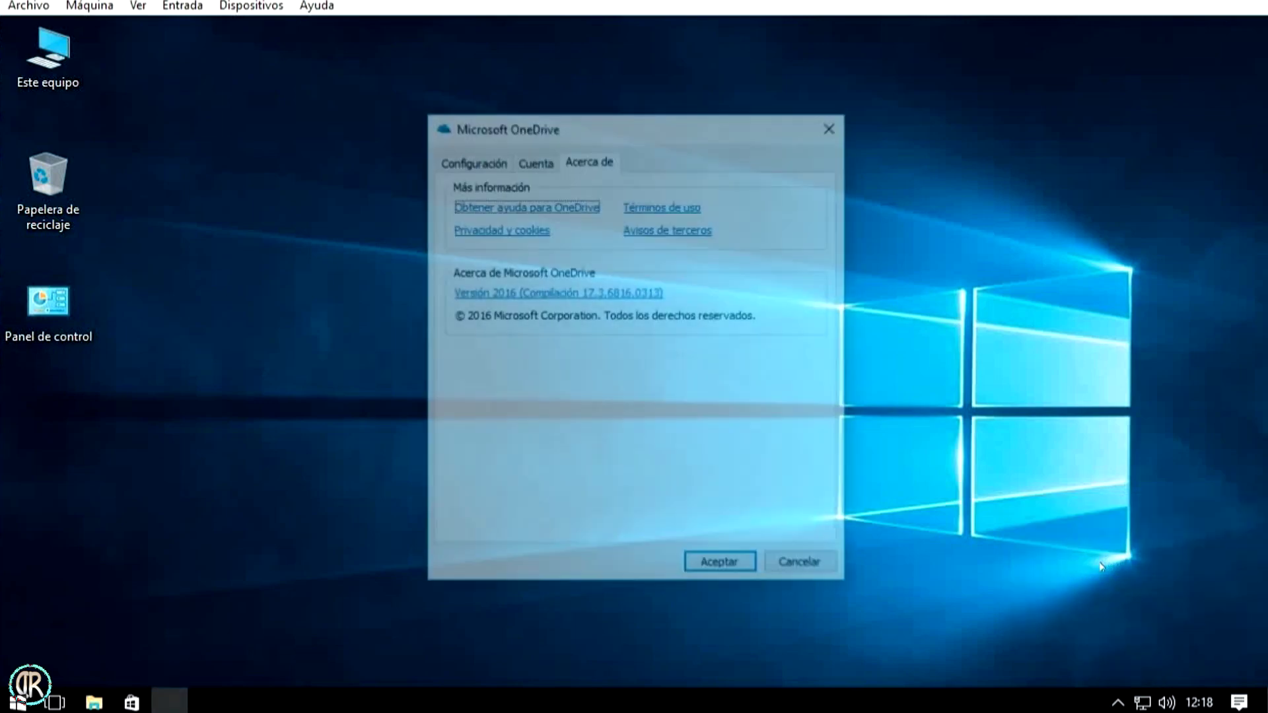
click(470, 162)
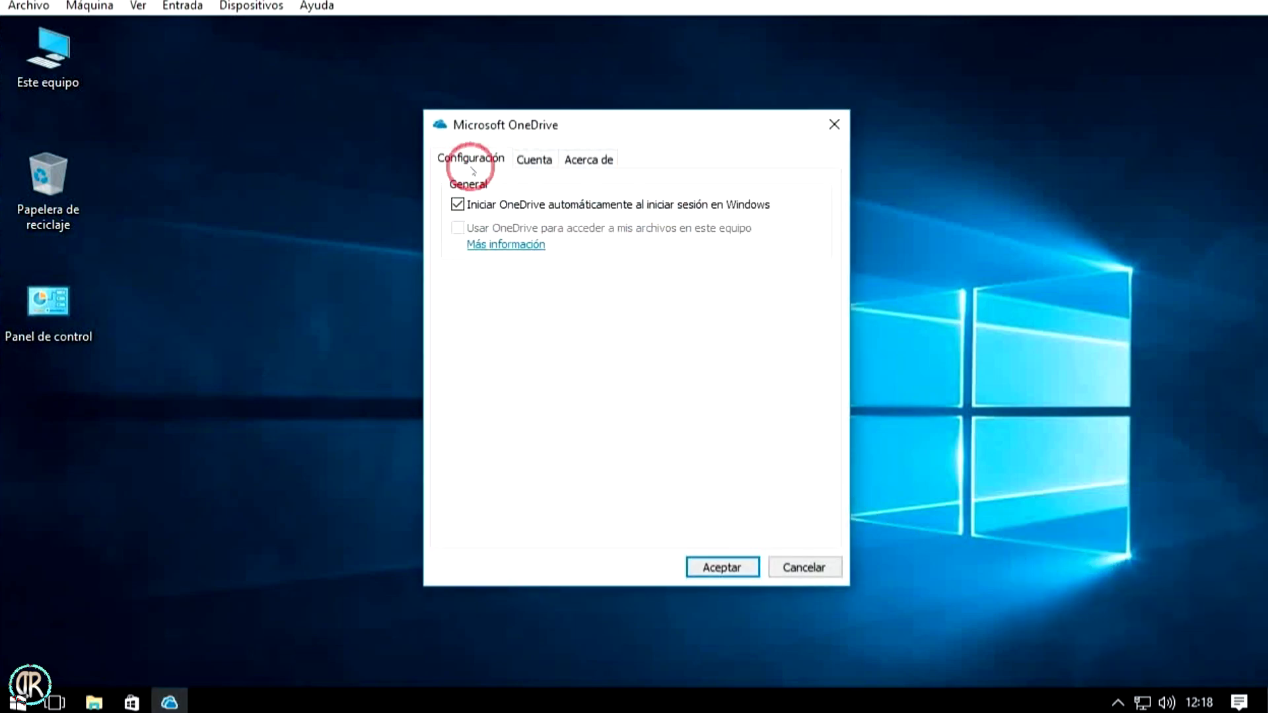
click(459, 206)
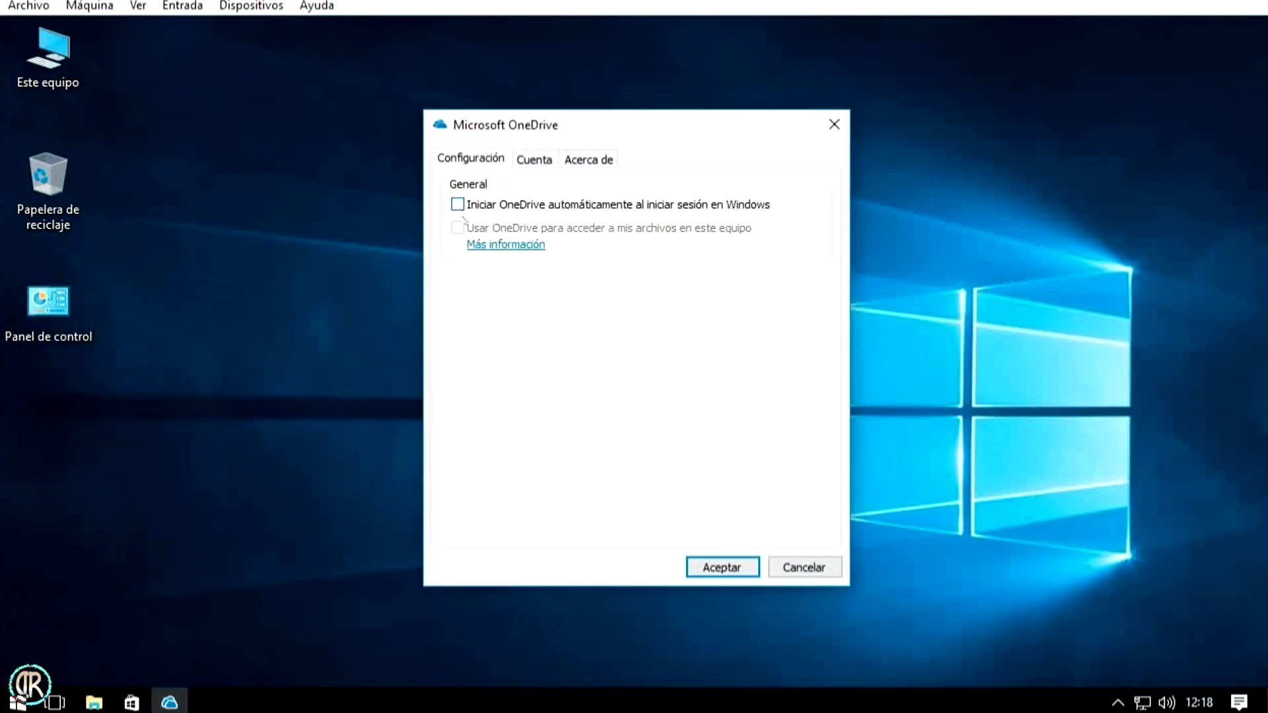
click(721, 569)
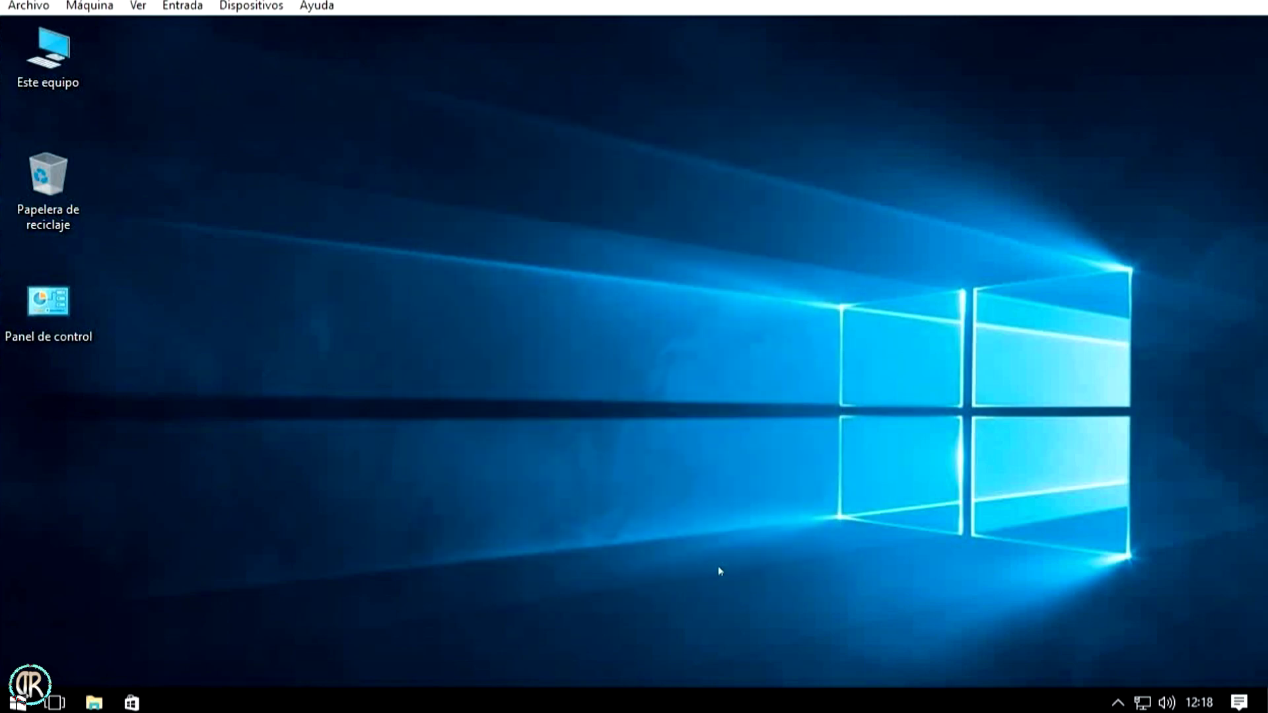
- Quit OneDrive from the notification area and confirm closing it
click(1116, 701)
right_click(1138, 624)
click(1078, 614)
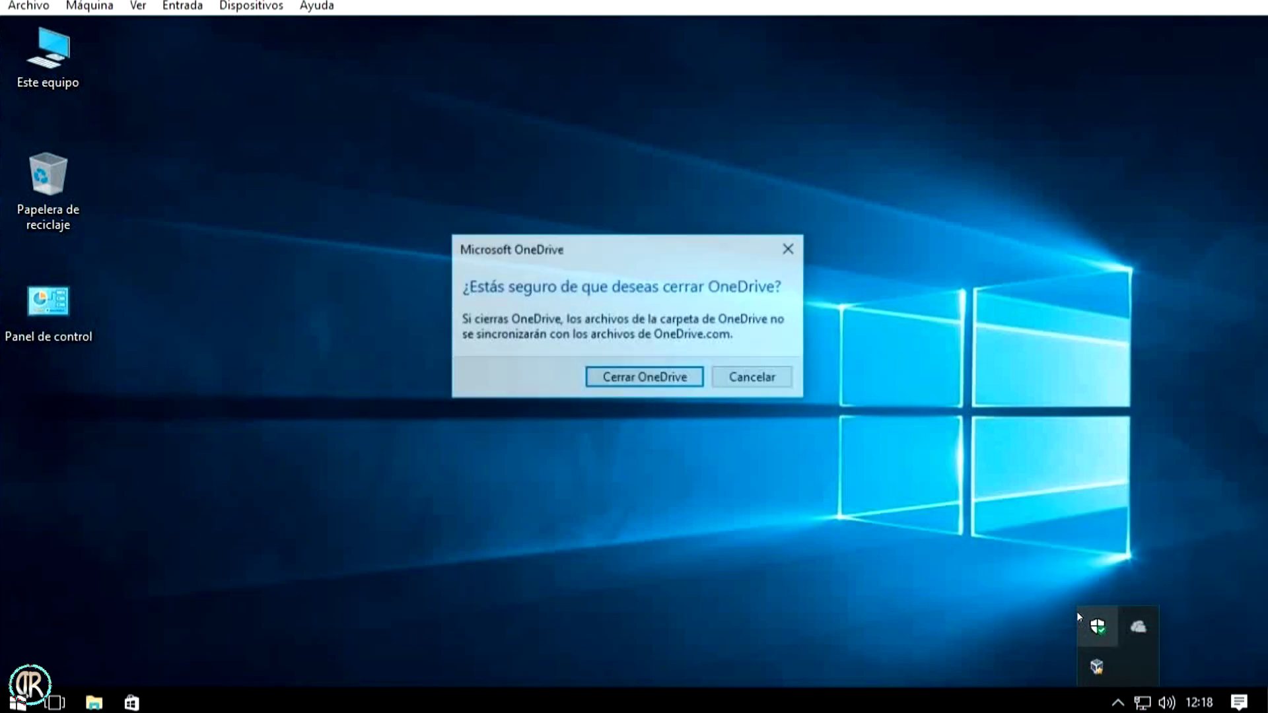
click(674, 377)
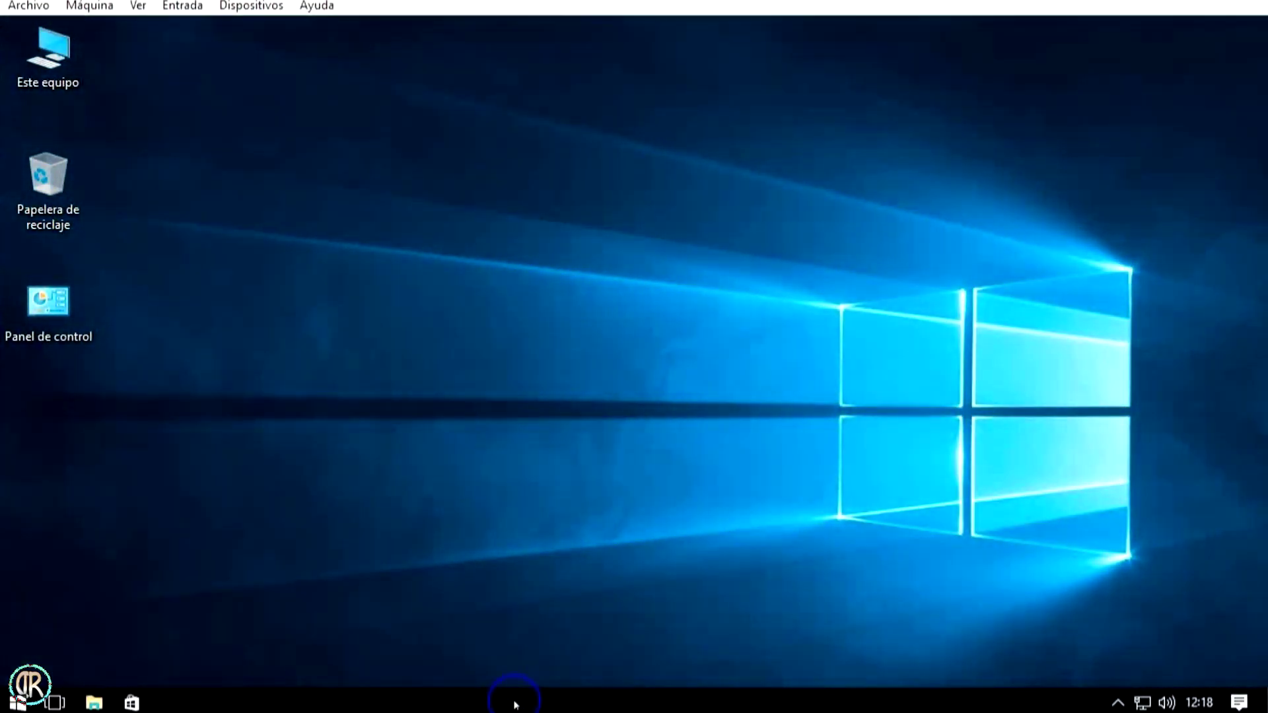
- Open Task Manager in detailed view and examine the CPU and memory performance
right_click(514, 702)
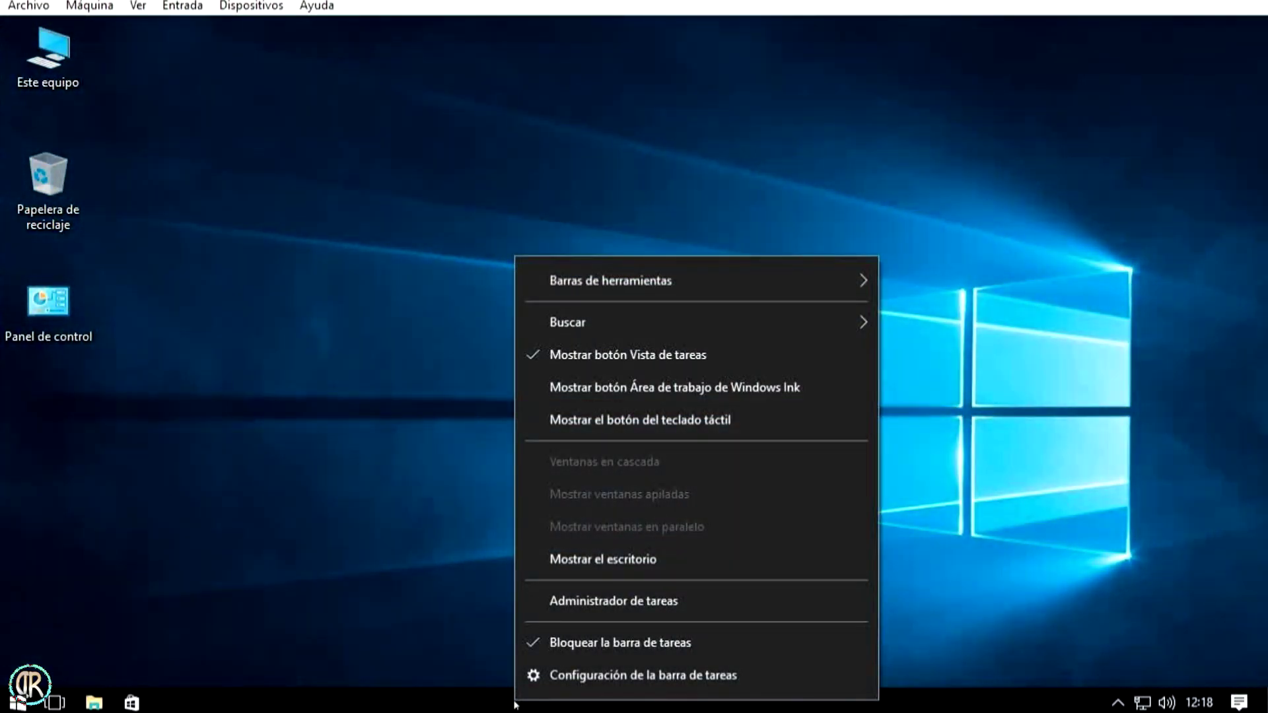
click(589, 603)
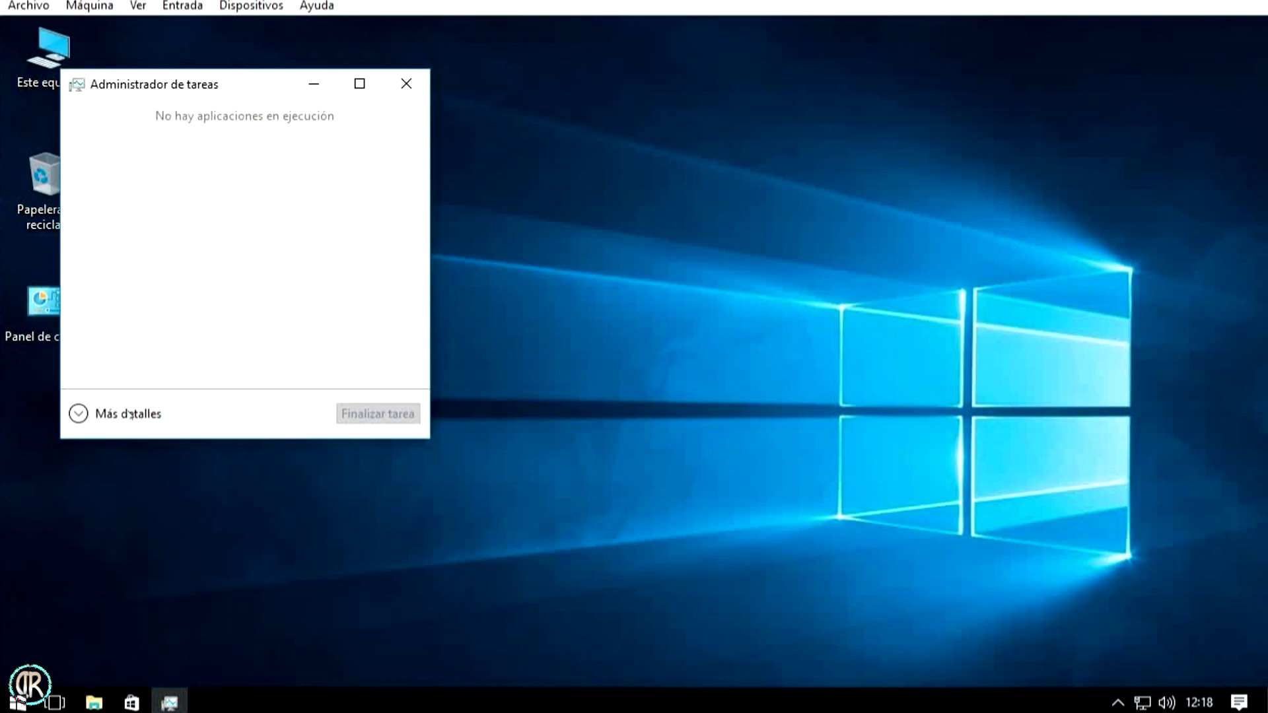
click(130, 414)
click(166, 142)
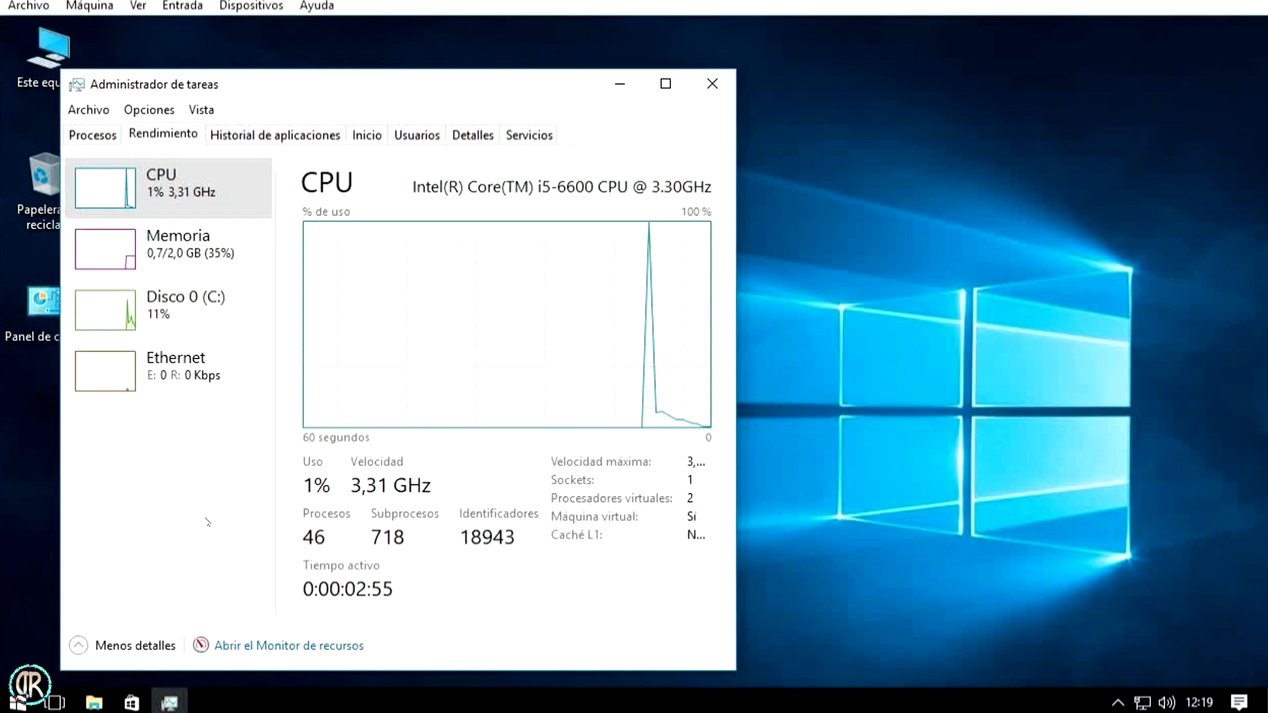
click(141, 249)
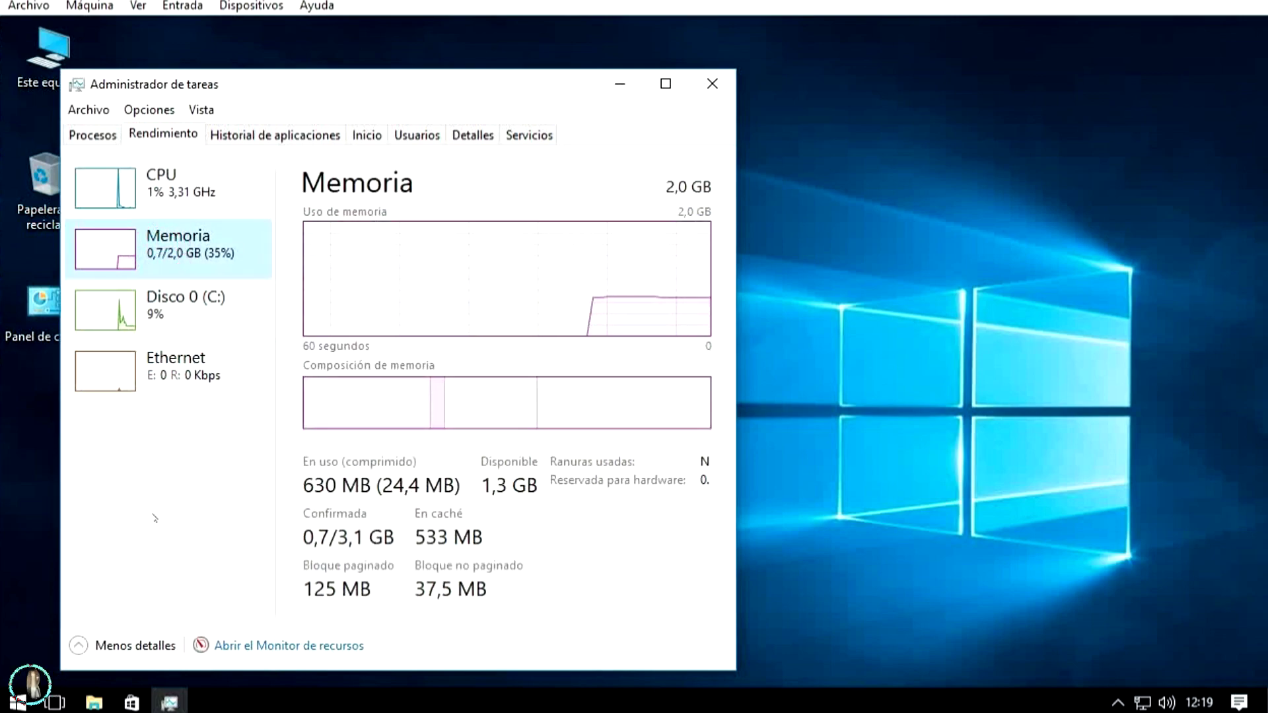
- End the background processes Aplicación de subsistema de cola, Runtime Broker and SmartScreen
click(92, 134)
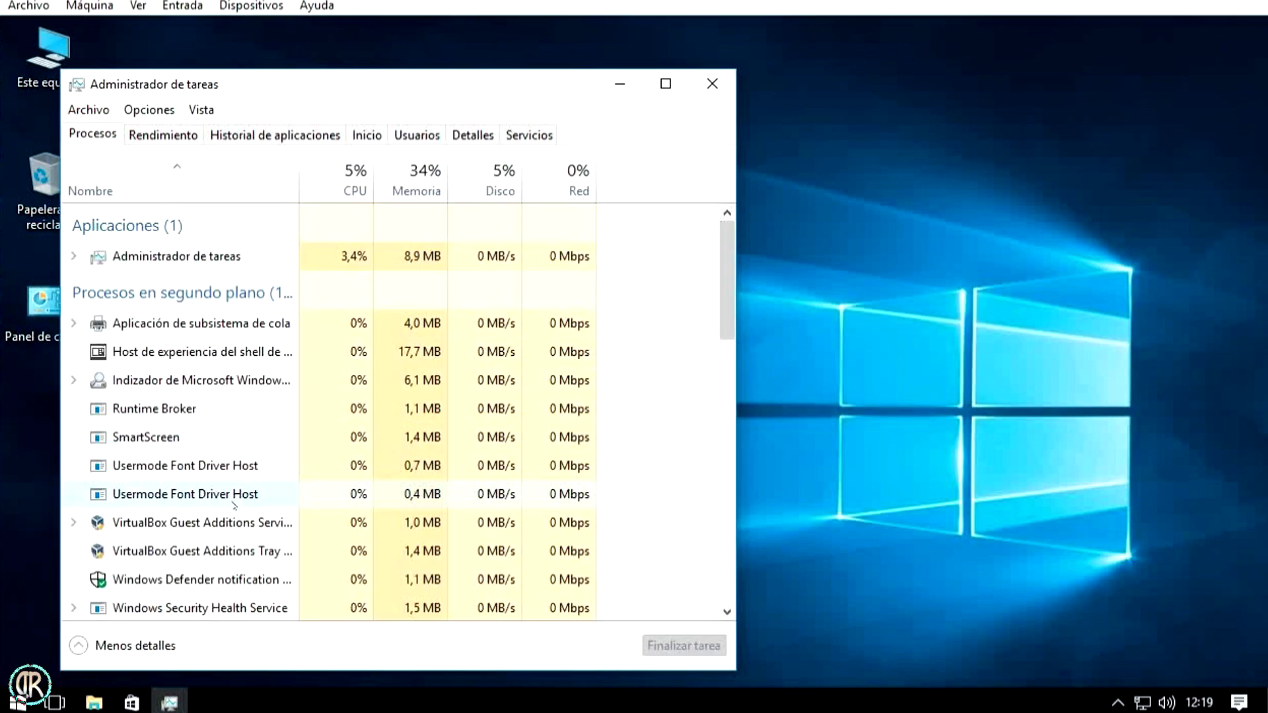
click(290, 327)
click(675, 646)
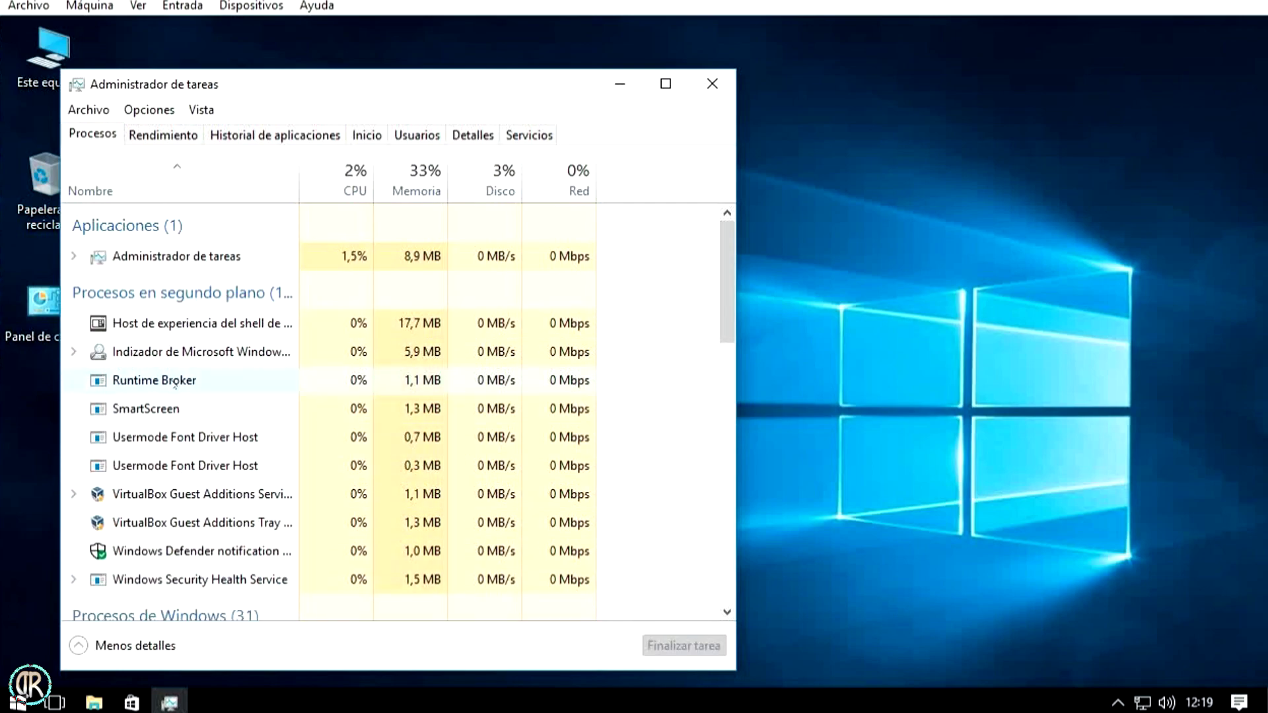
click(173, 381)
click(678, 646)
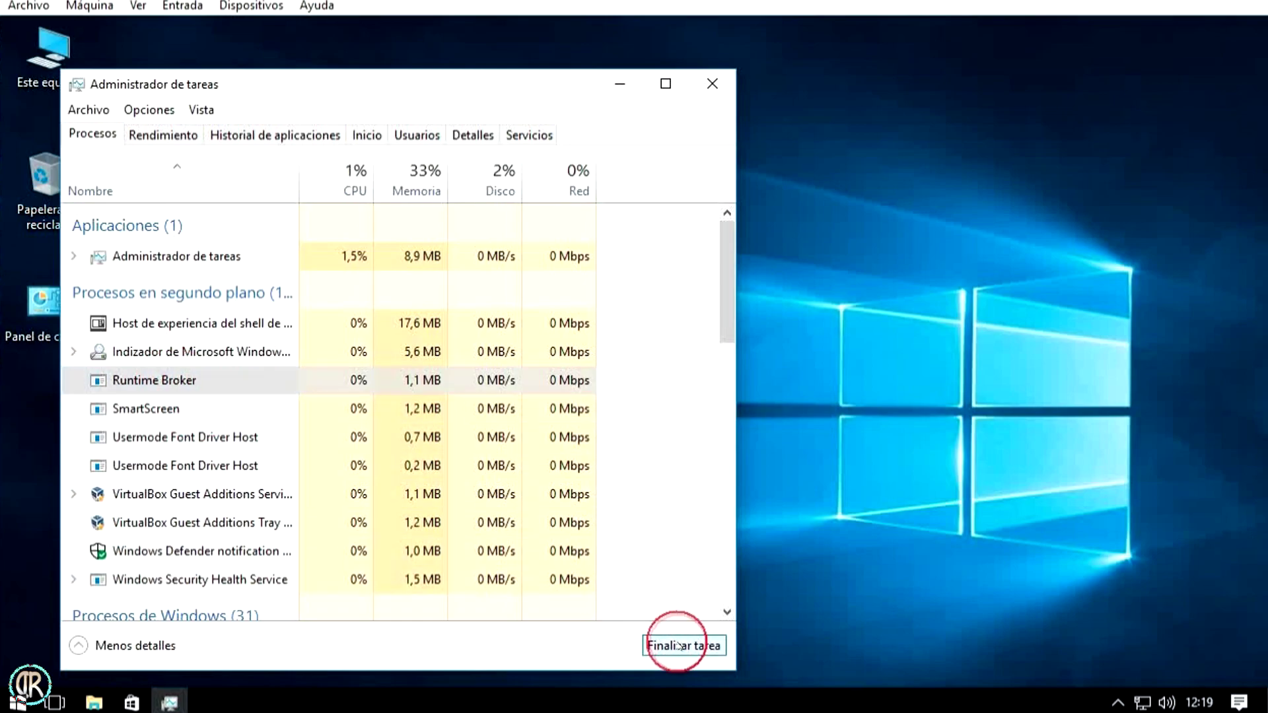
click(106, 380)
click(681, 644)
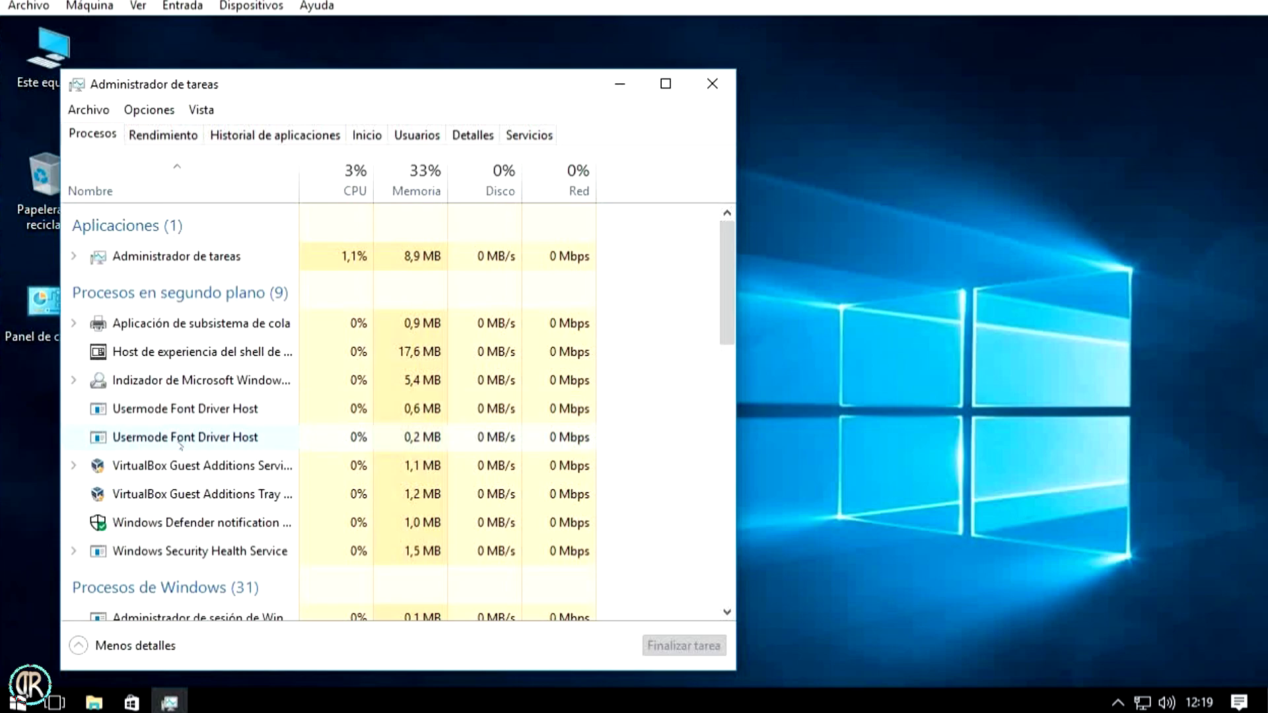
- End the VirtualBox Guest Additions service and tray processes
click(158, 466)
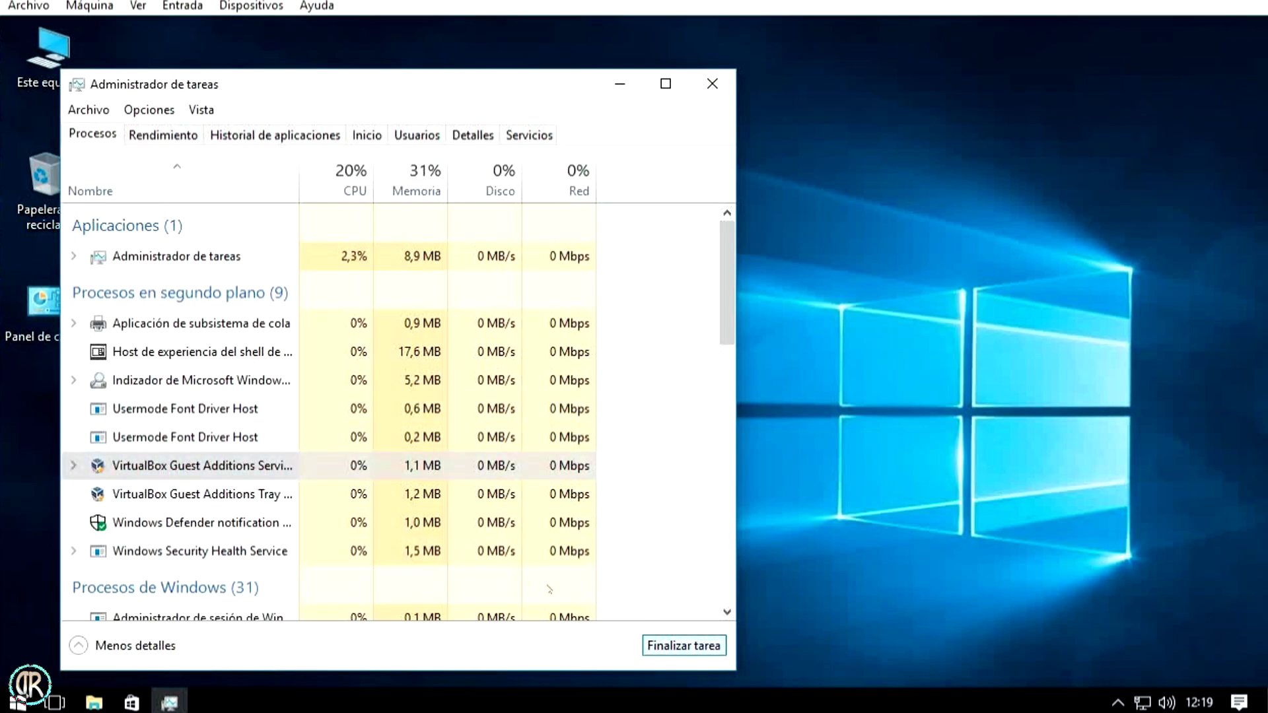
click(682, 645)
click(221, 465)
click(679, 645)
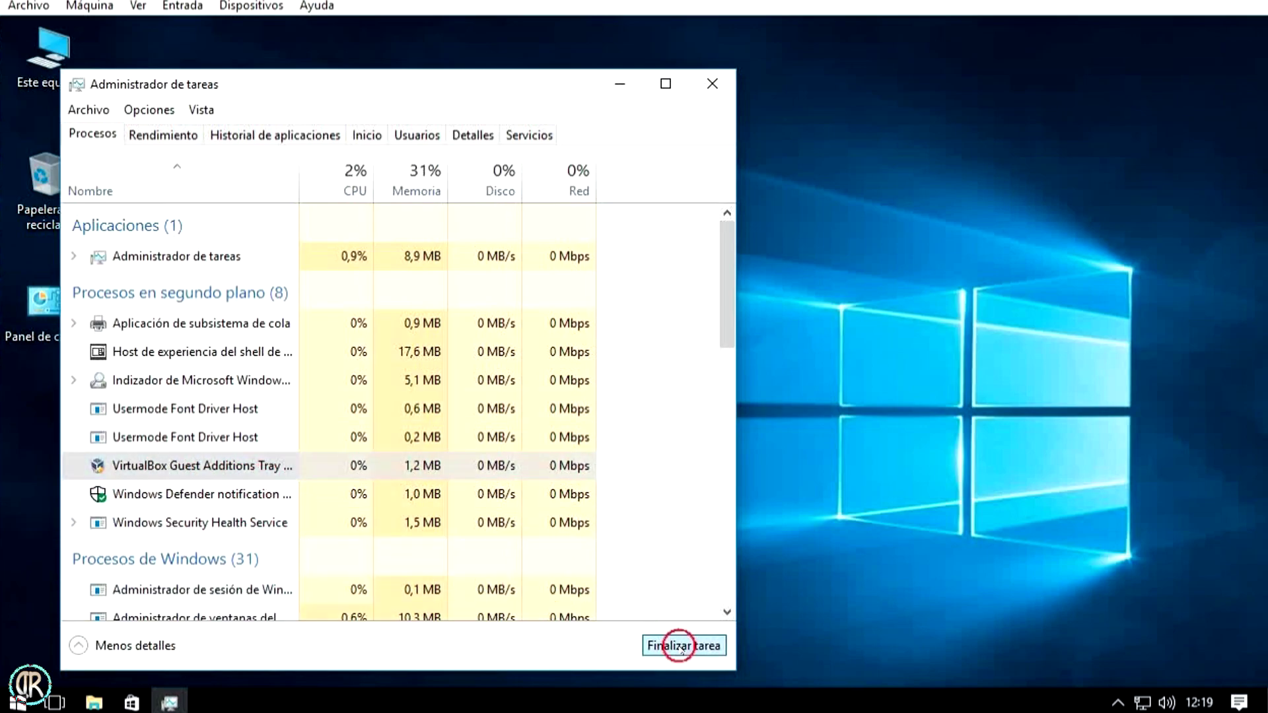
- Check the memory usage again in the performance view and close Task Manager
click(154, 143)
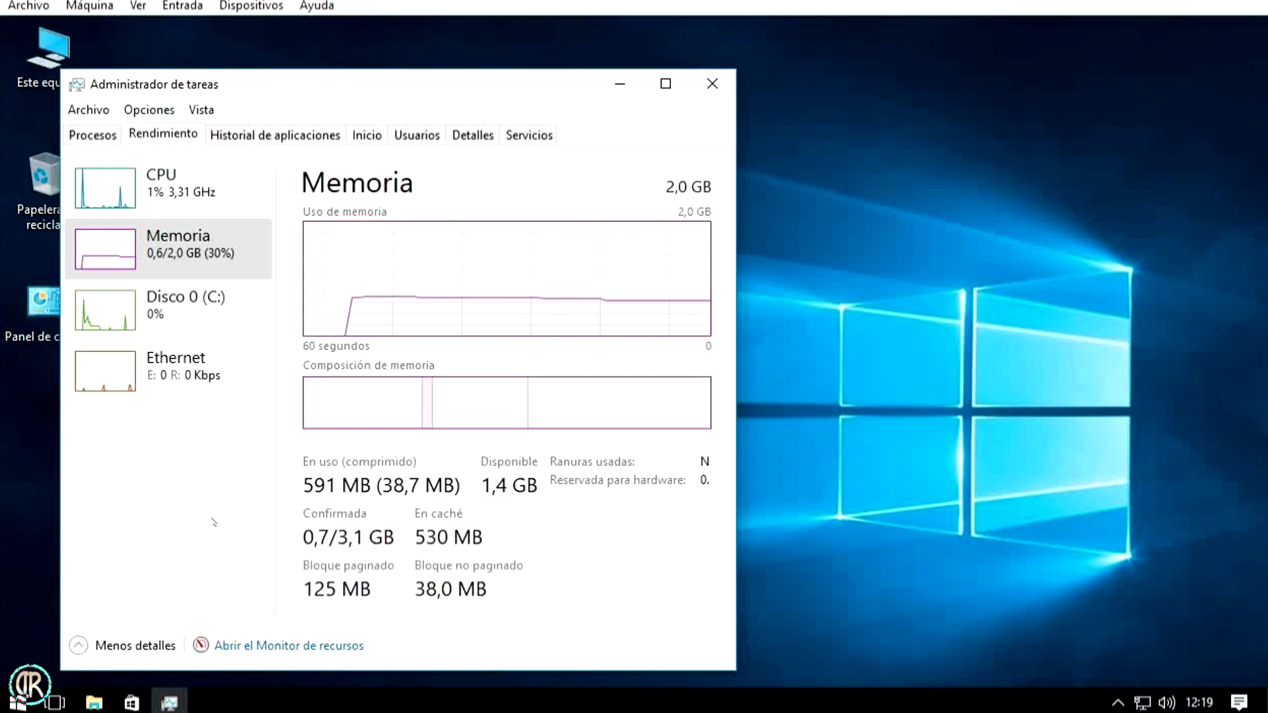
click(710, 85)
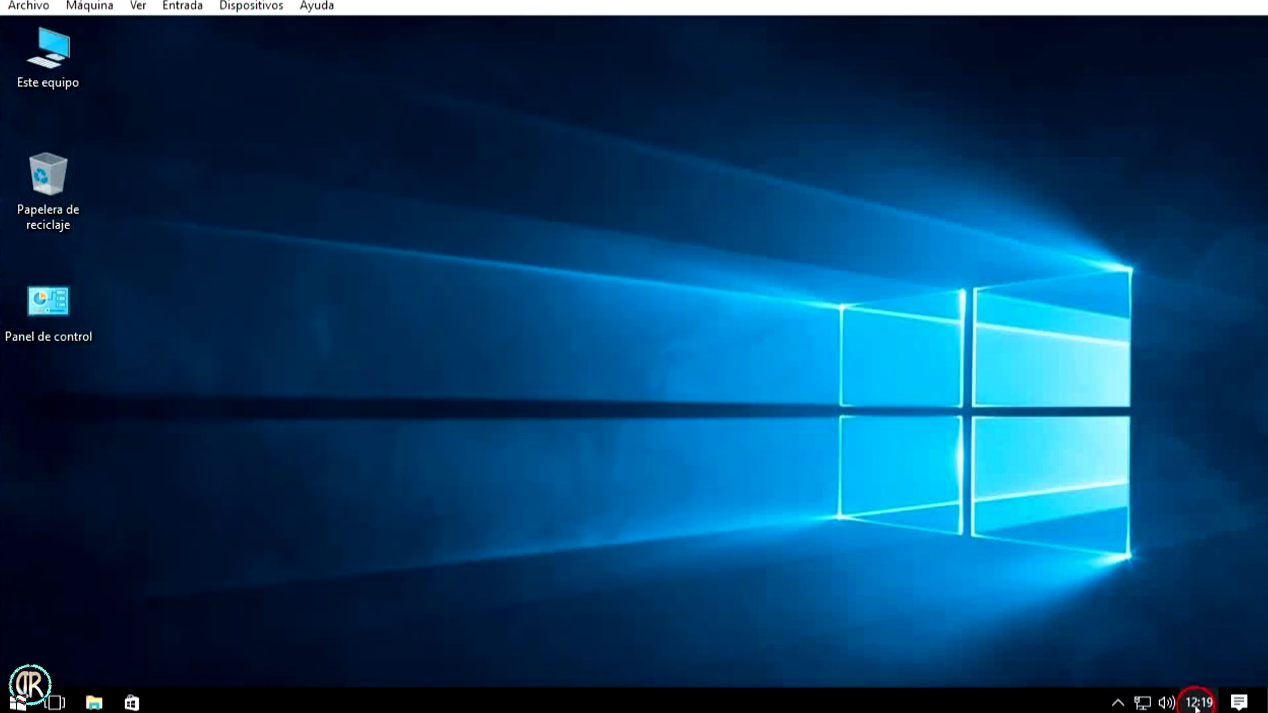
- Open the date and time settings and display the list of available time zones
click(1197, 704)
click(1106, 666)
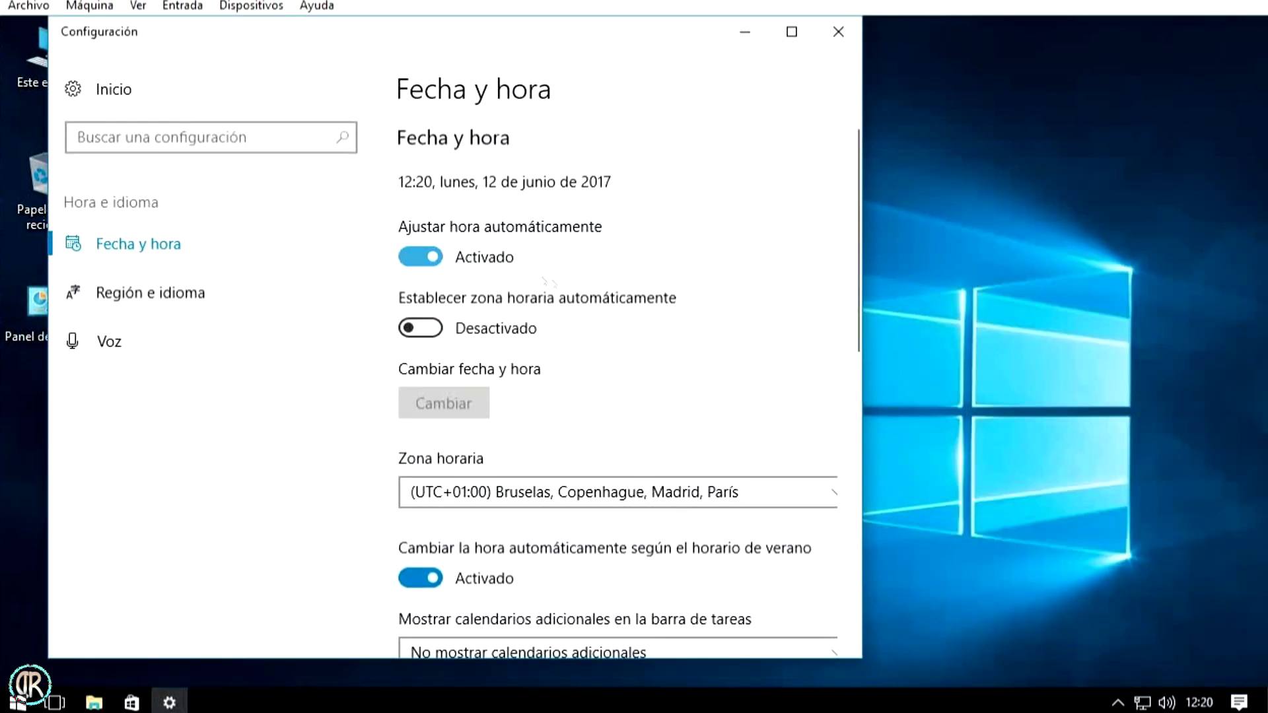
scroll(614, 374, down, 2)
click(833, 415)
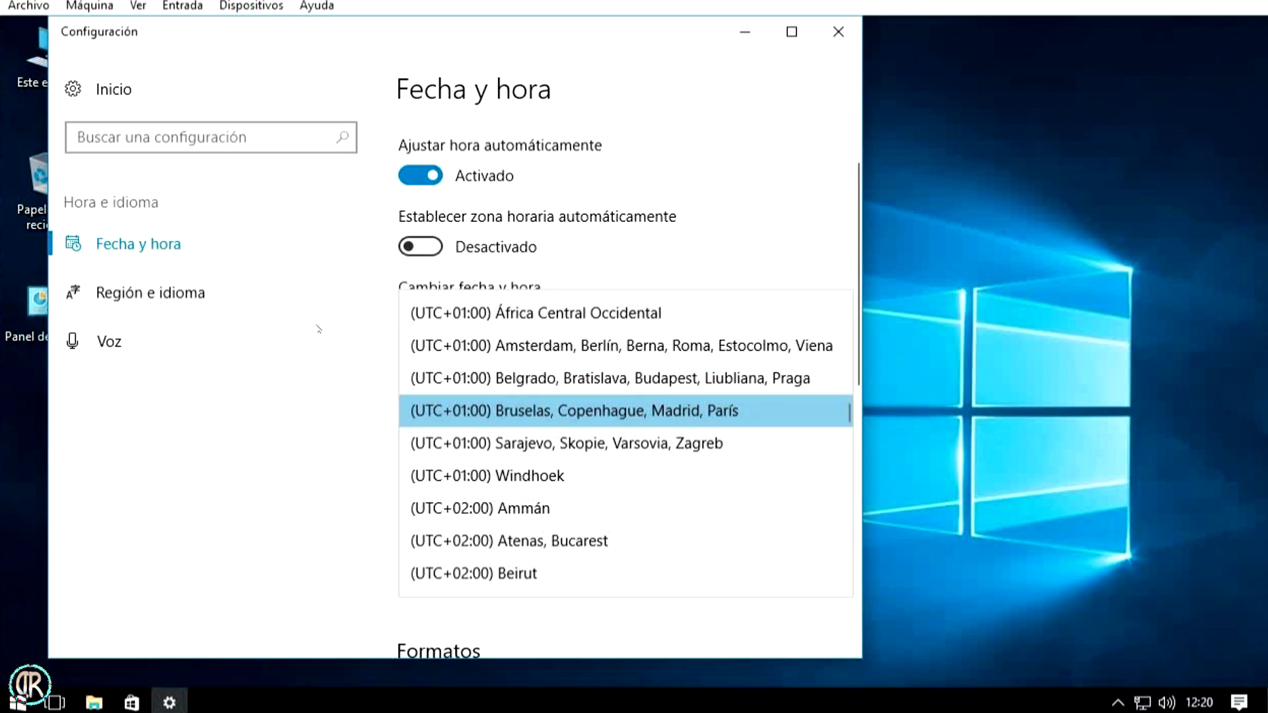
- Open the region and language settings, display the country list, keep España selected and close the settings
click(183, 295)
click(189, 295)
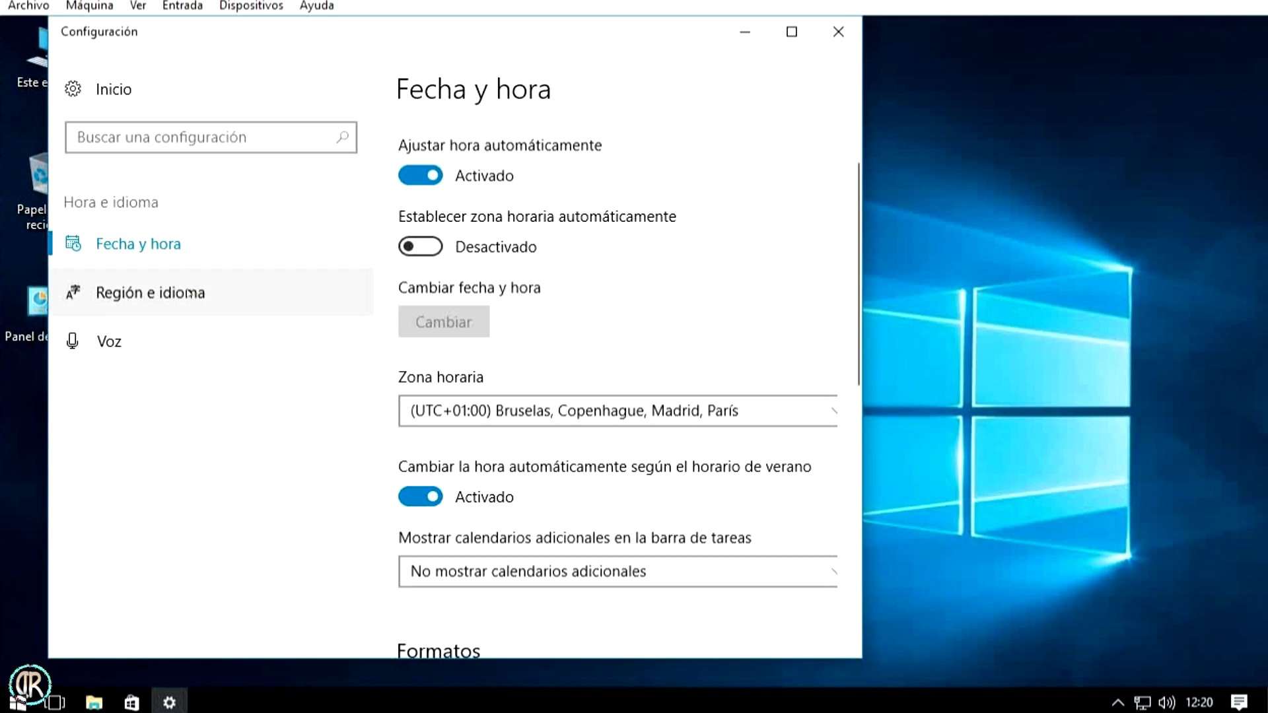
click(495, 237)
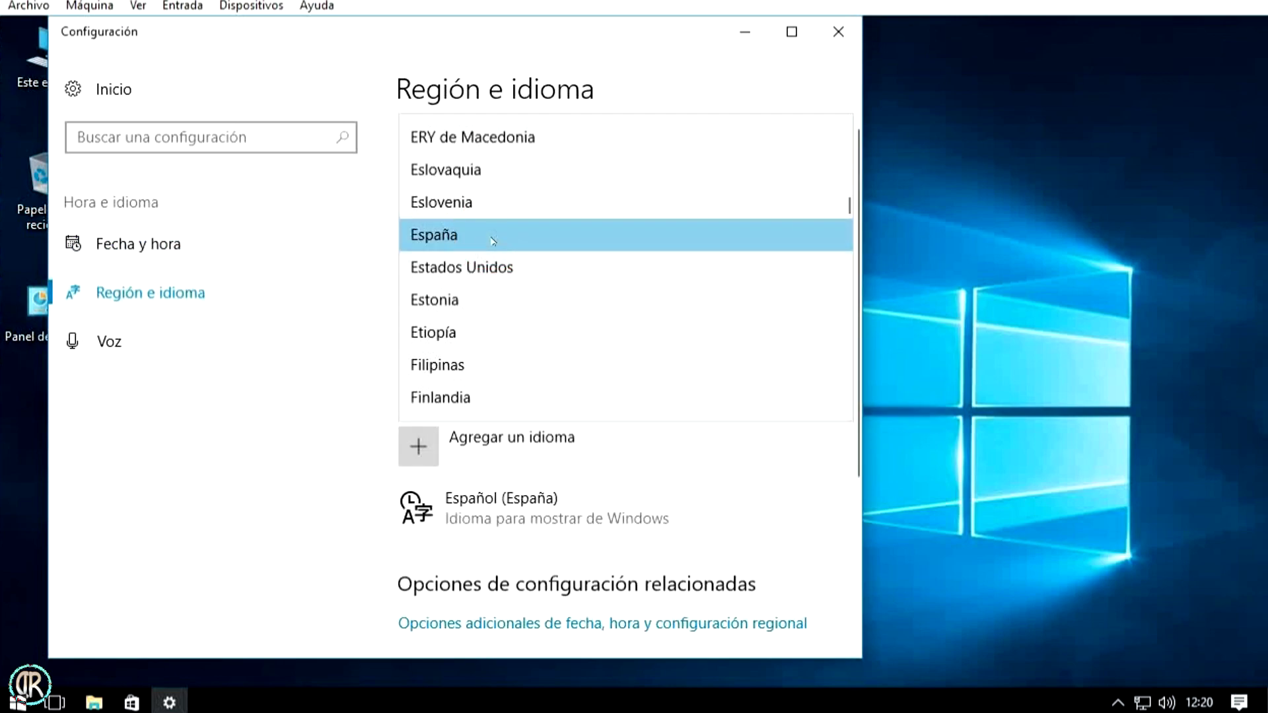
click(492, 238)
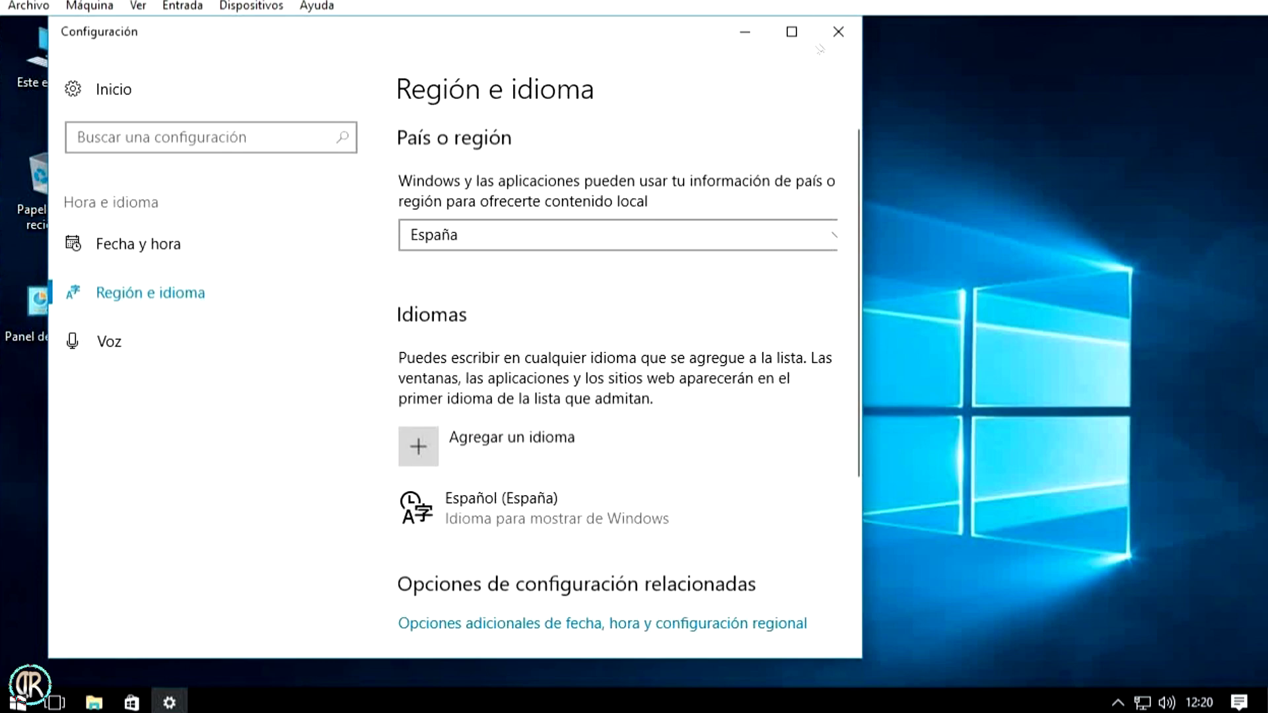
click(839, 33)
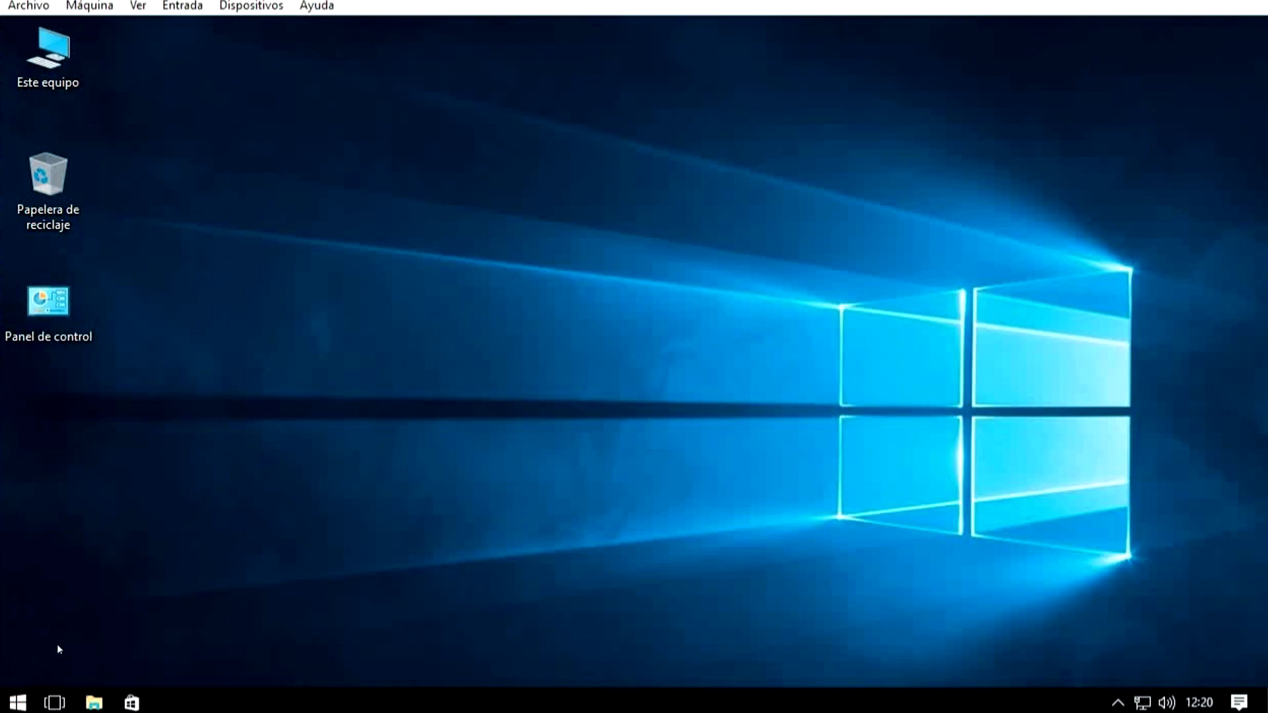
- Pin Internet Explorer from the Accesorios de Windows folder to Start
click(25, 704)
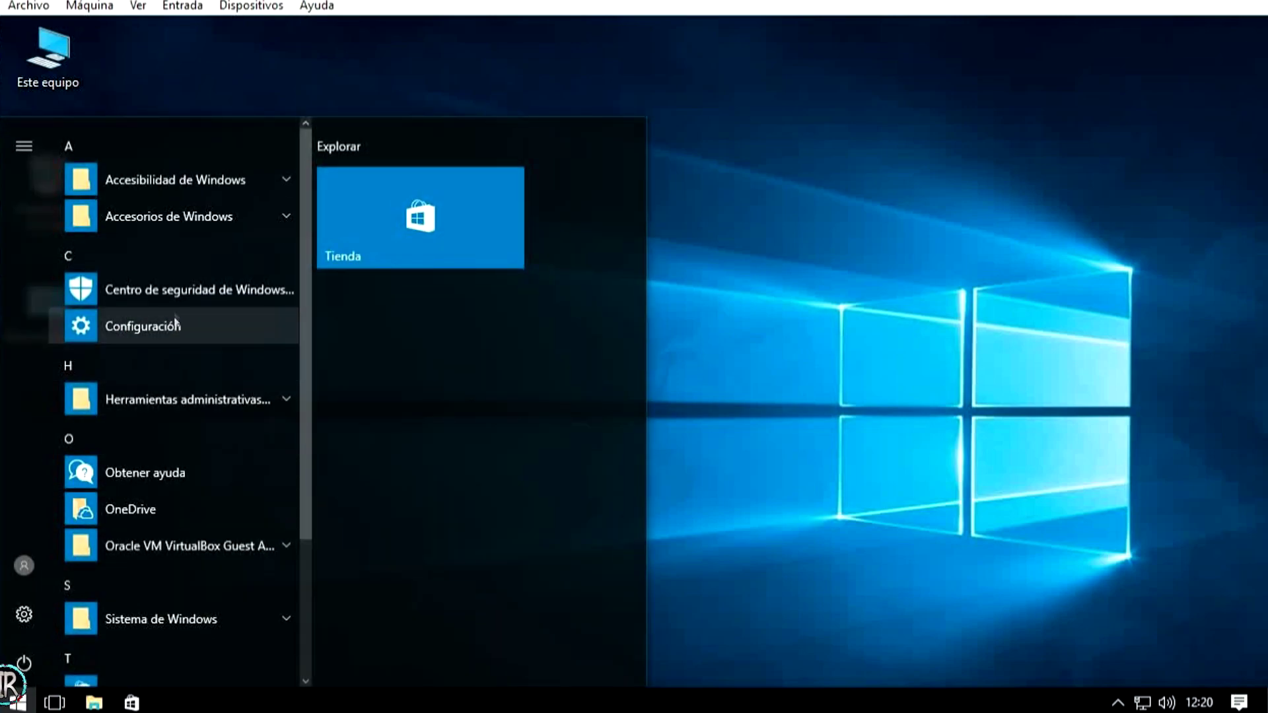
click(179, 217)
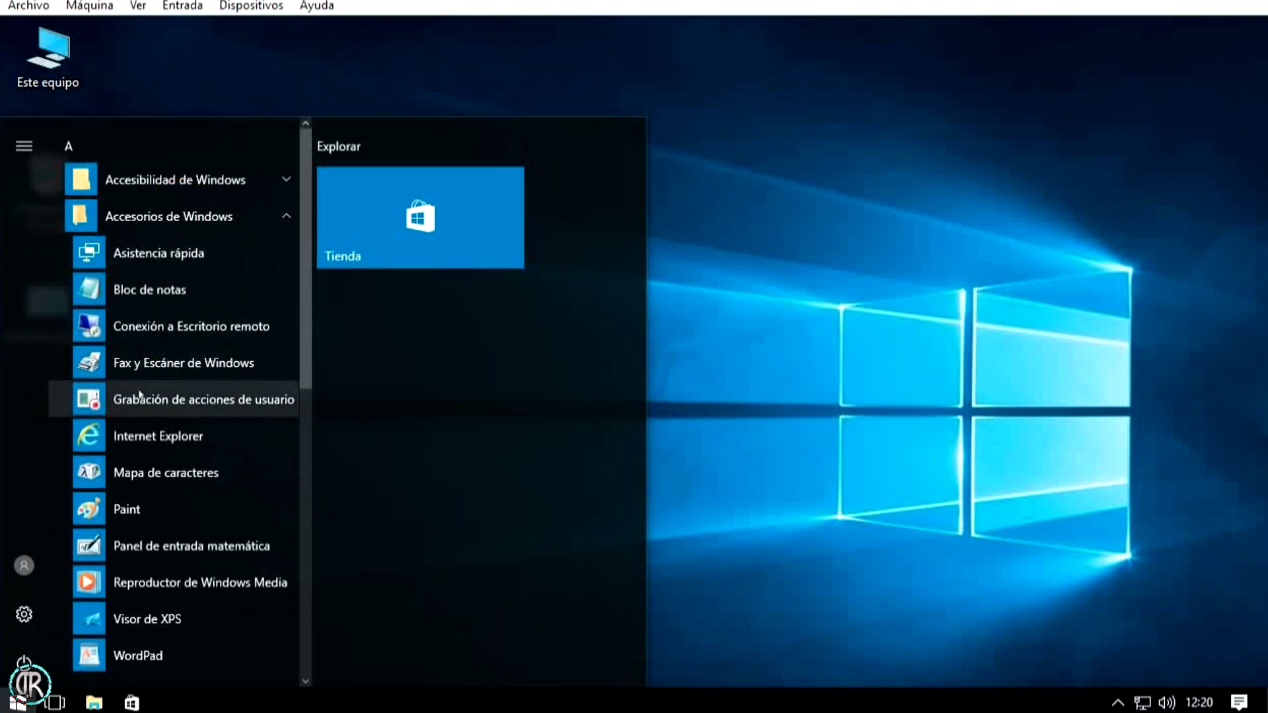
click(135, 435)
right_click(135, 436)
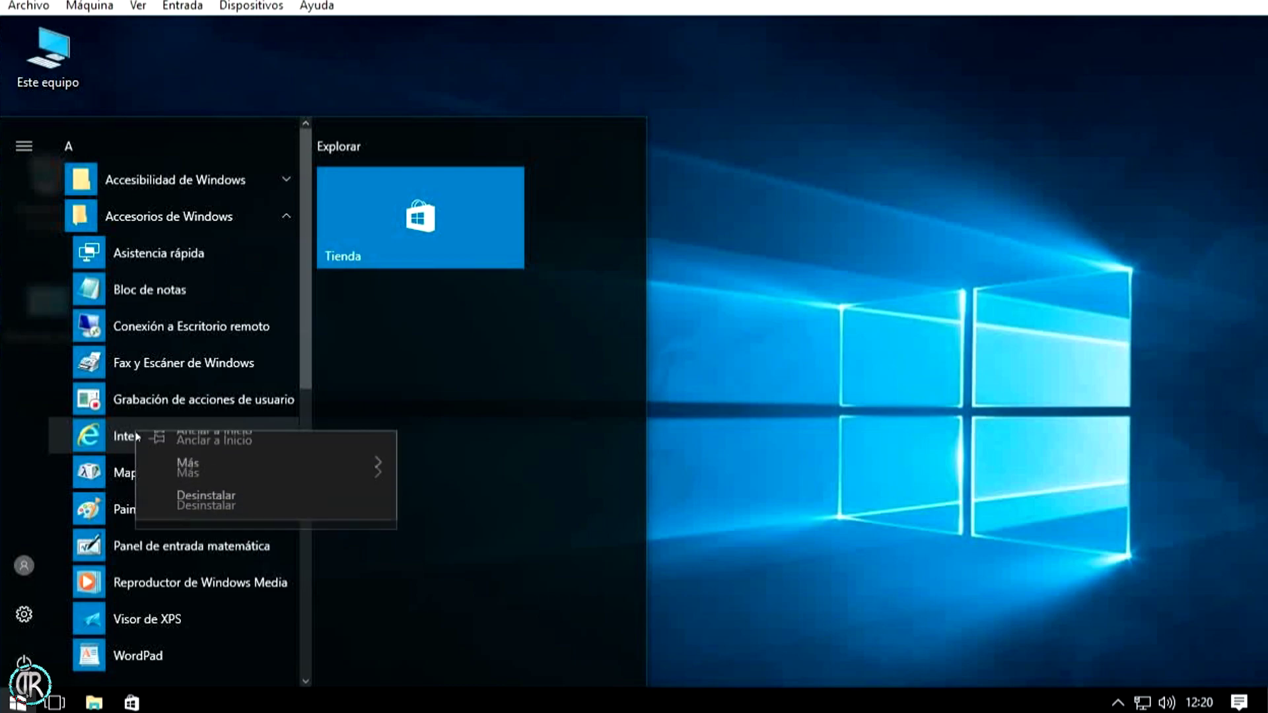
click(260, 457)
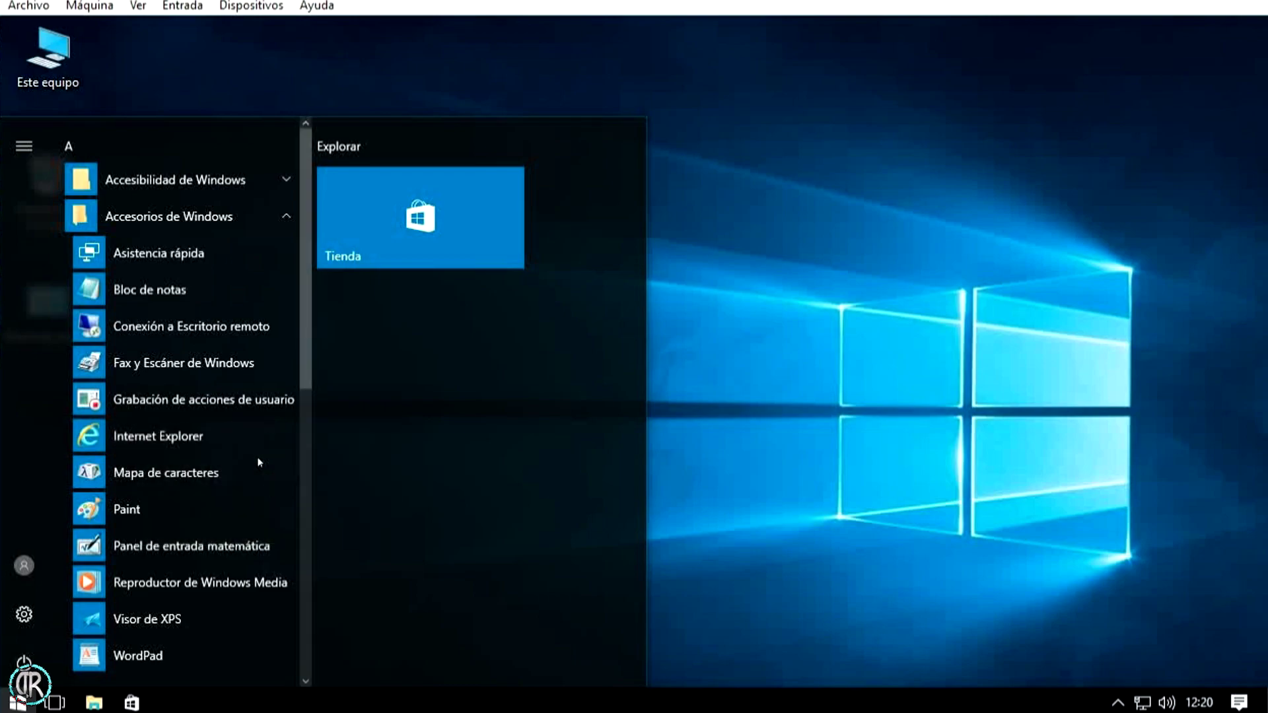
- Run the pinned Internet Explorer as administrator and allow it to make changes to the device
right_click(399, 367)
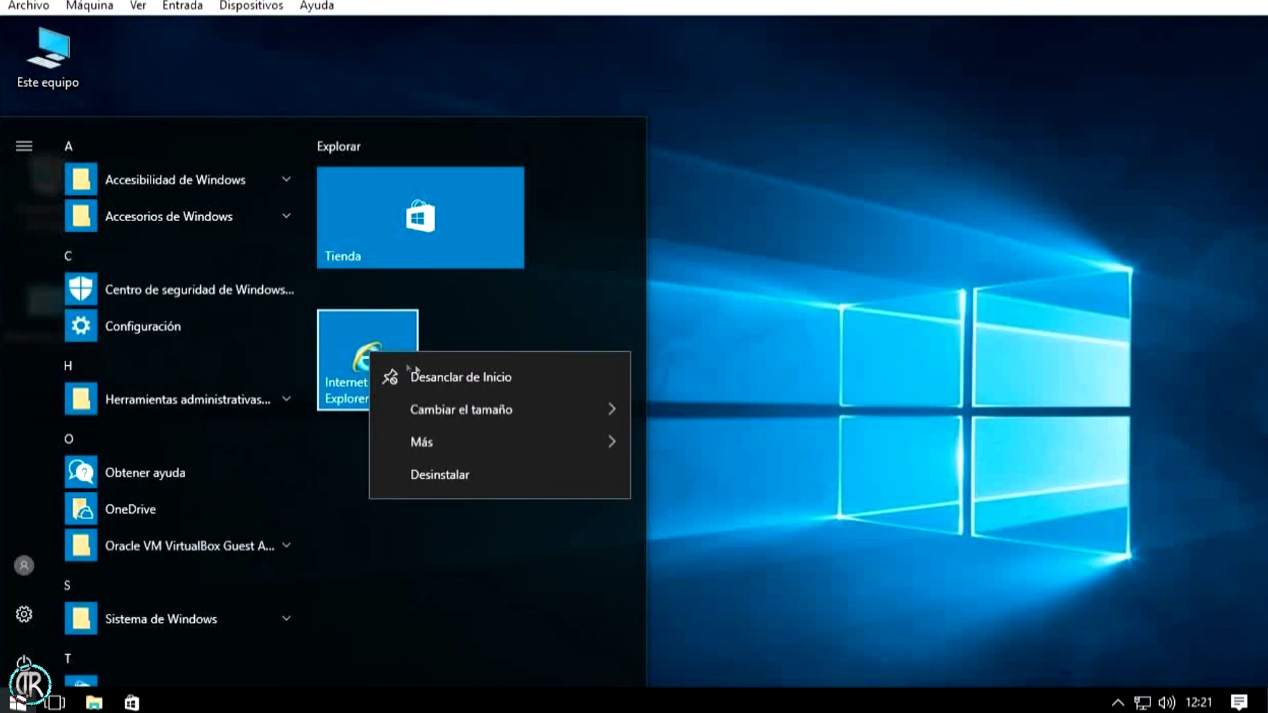
mouse_move(590, 441)
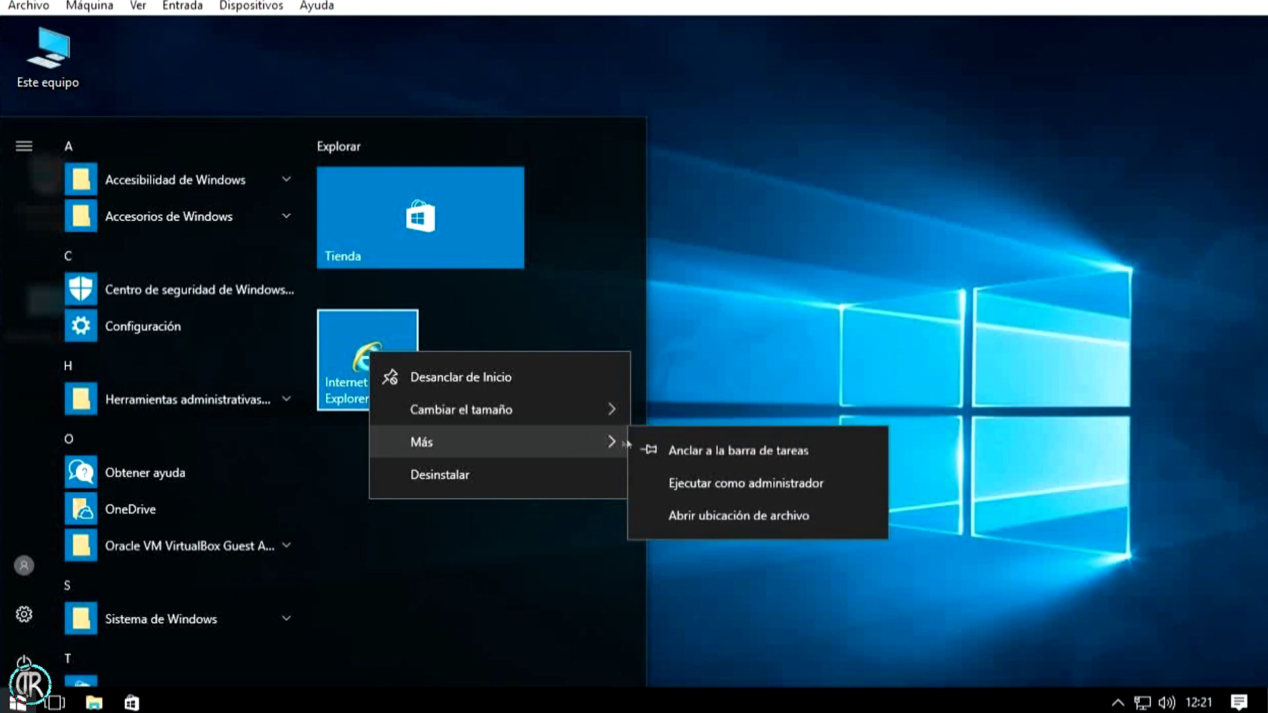
click(698, 476)
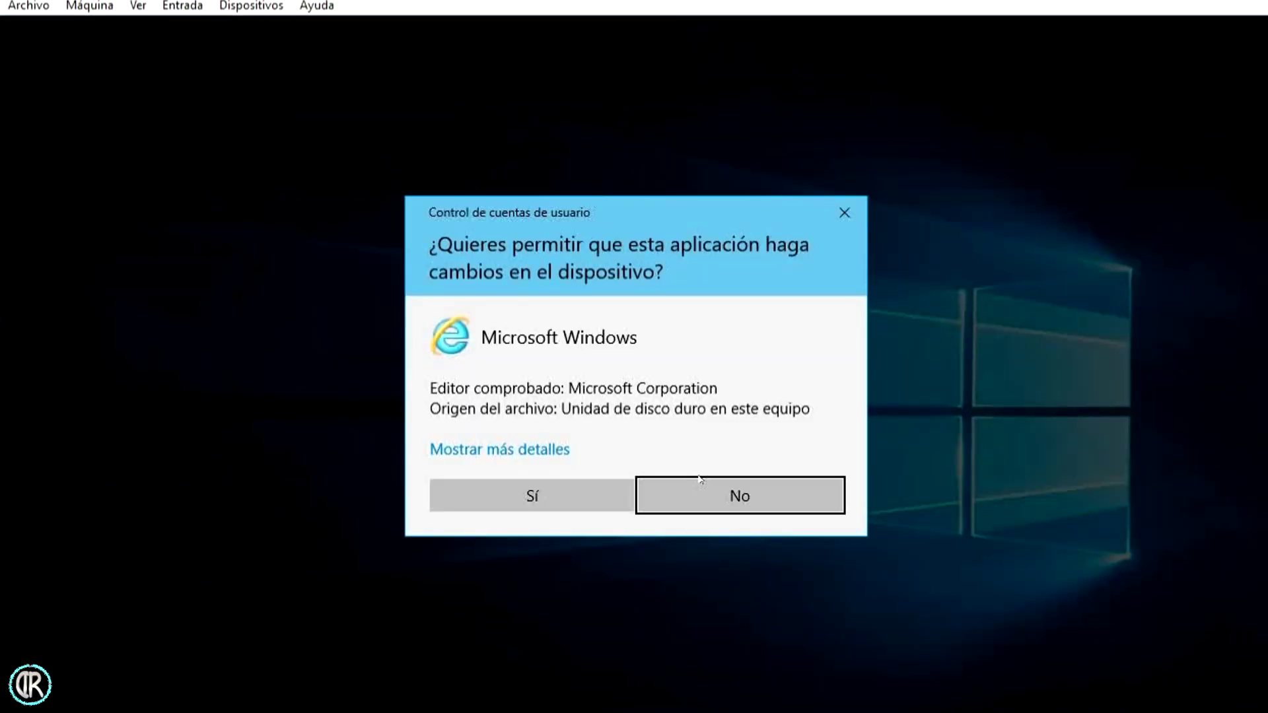
click(513, 496)
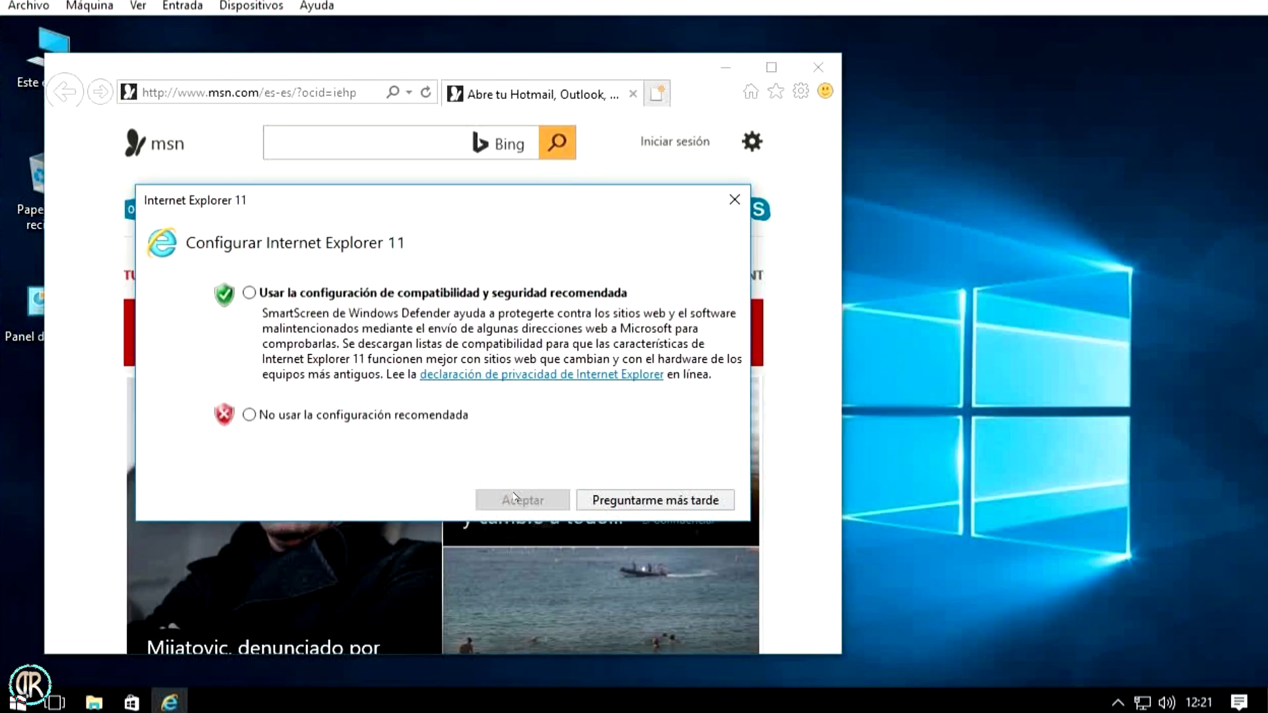
- Accept the recommended security and compatibility settings for Internet Explorer 11 and close the browser with all its tabs
click(249, 292)
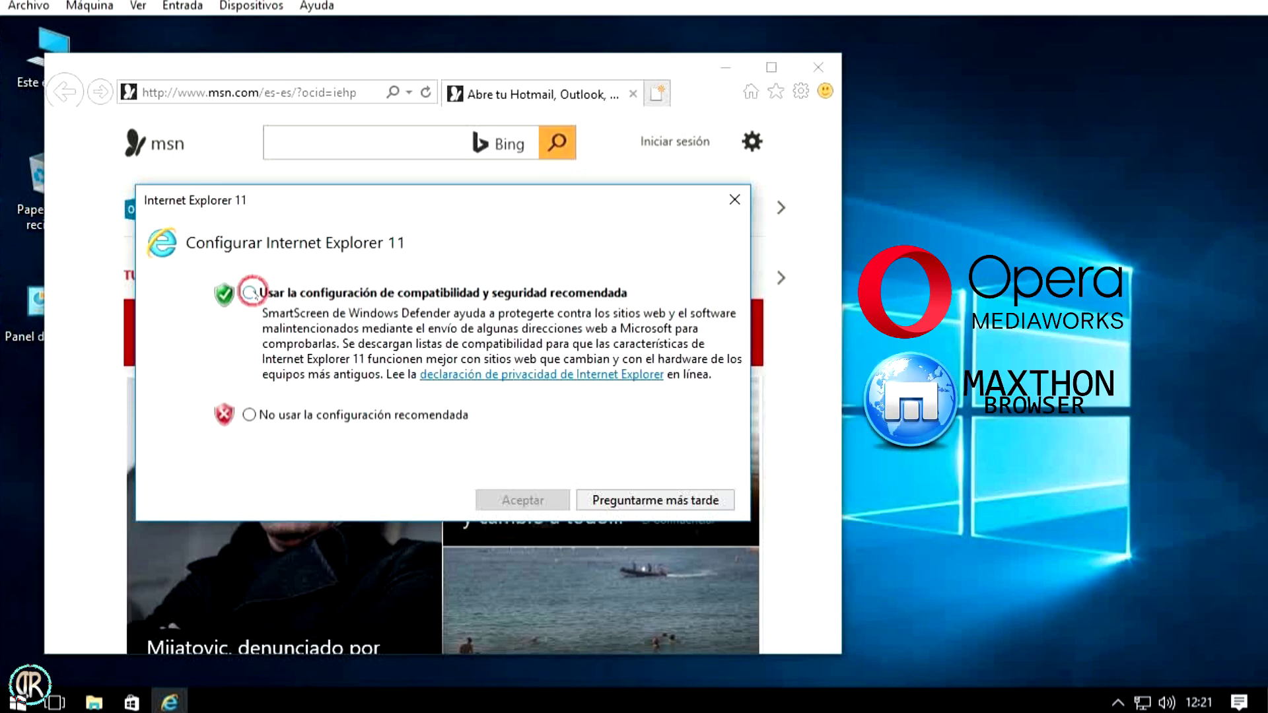
click(540, 502)
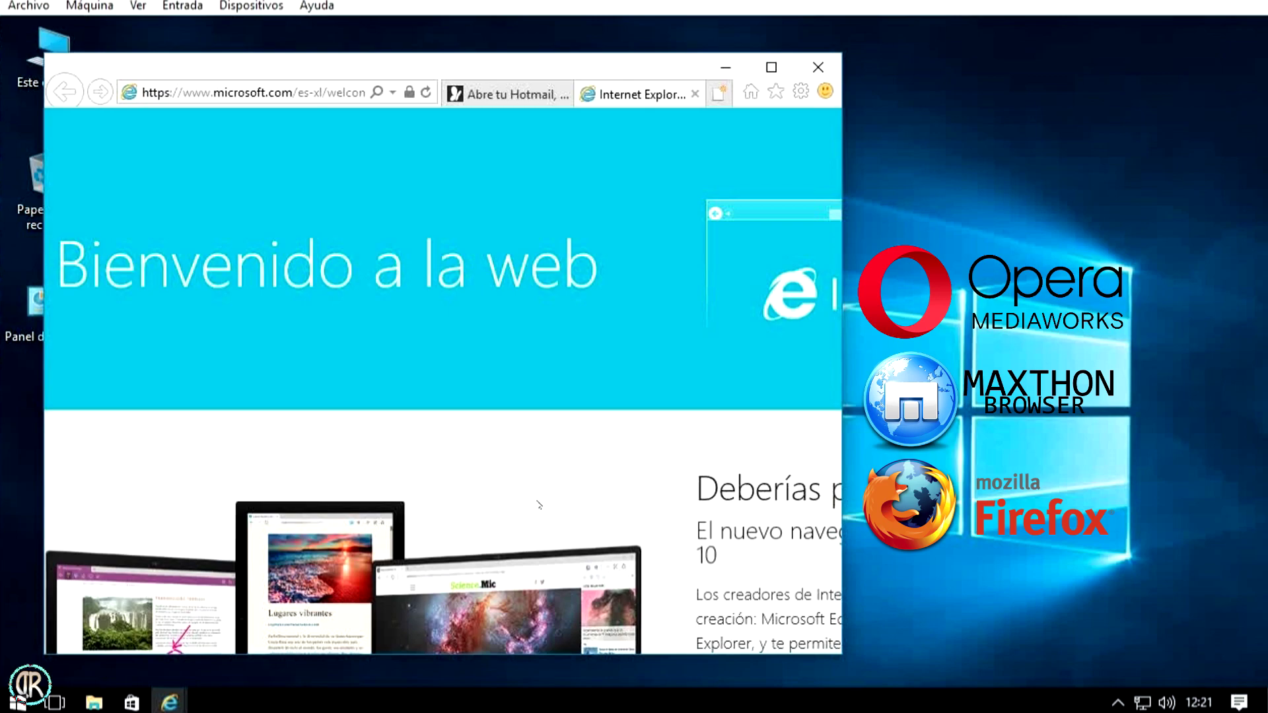
click(820, 74)
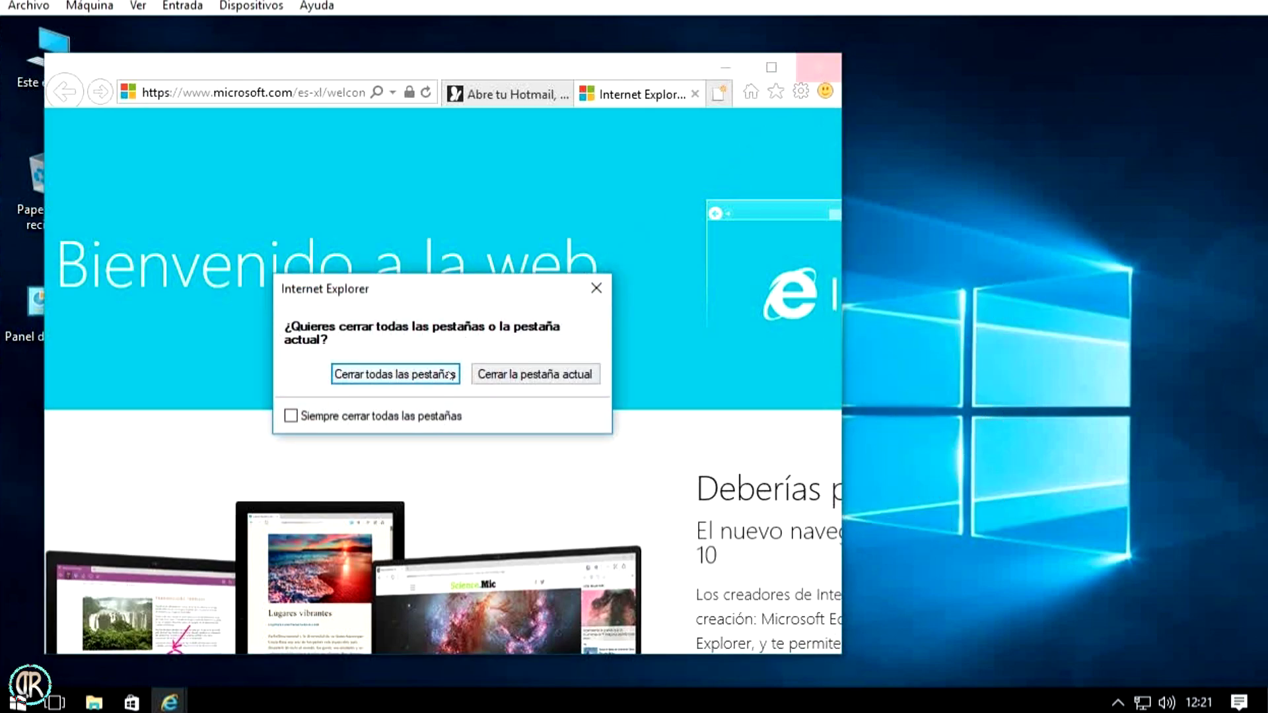
click(452, 375)
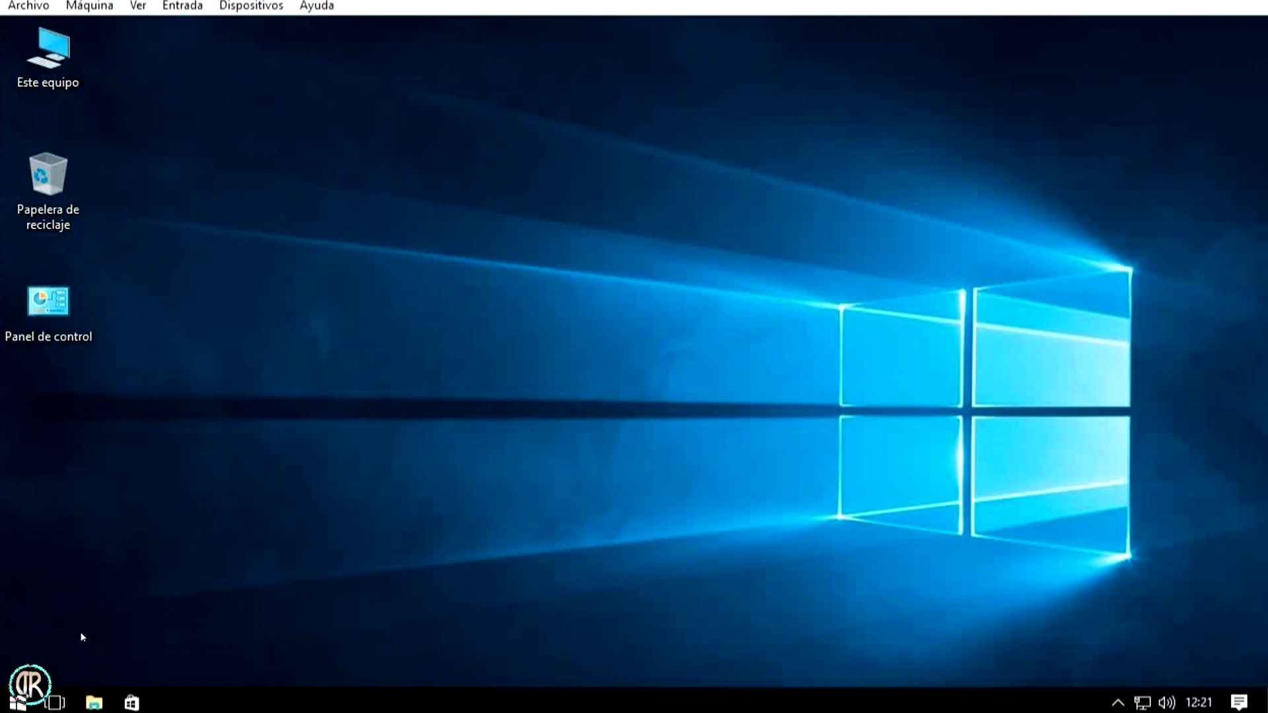
- Check the Windows Update status in the update and security settings, and close the settings
click(24, 694)
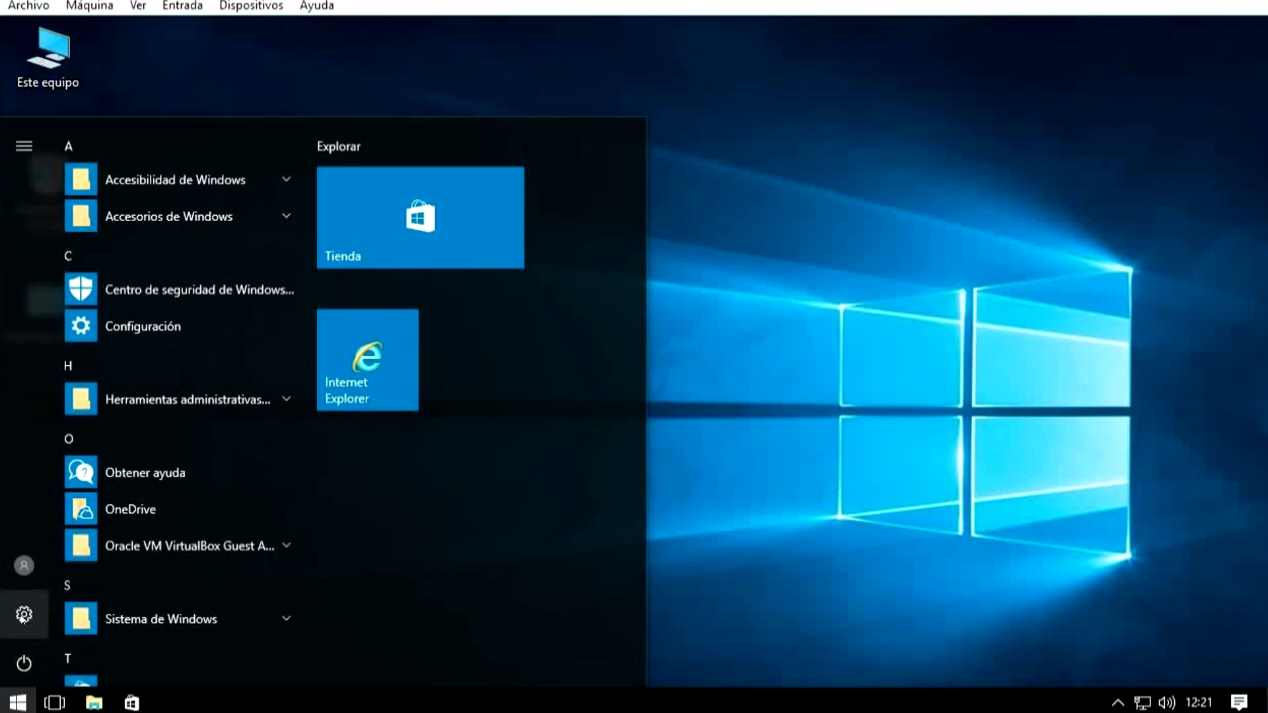
click(24, 615)
scroll(512, 504, down, 3)
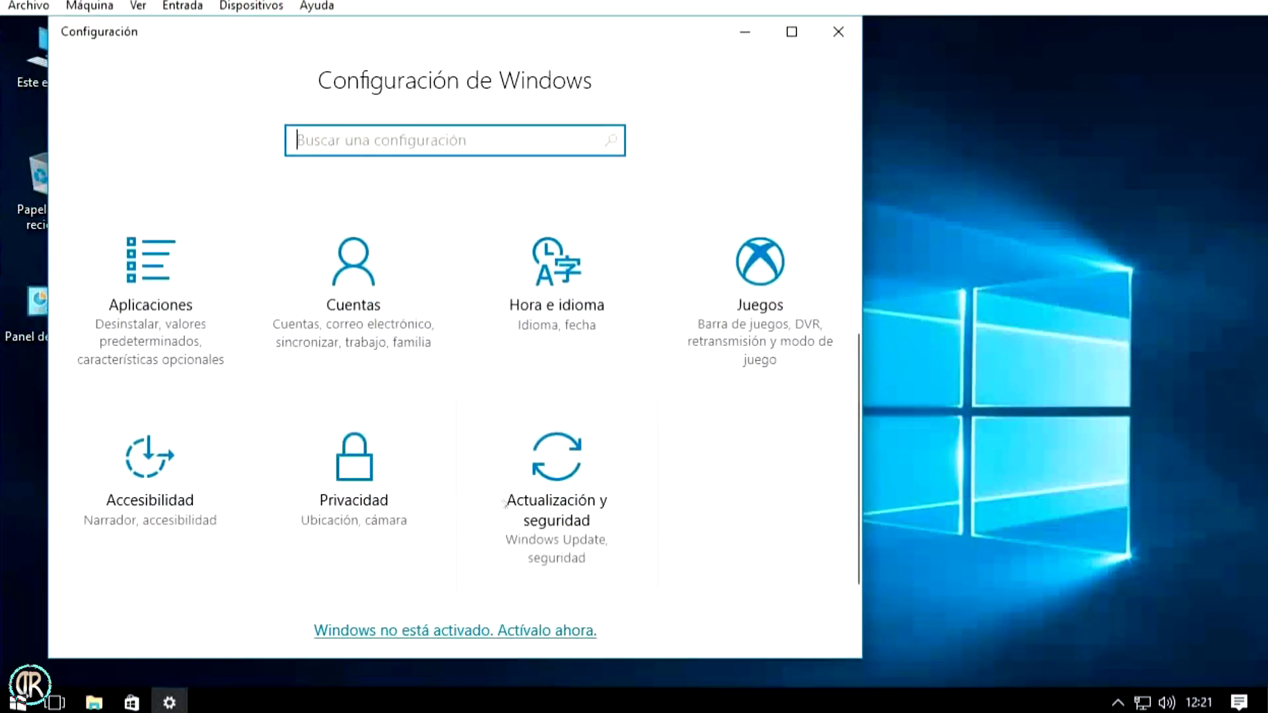
click(548, 482)
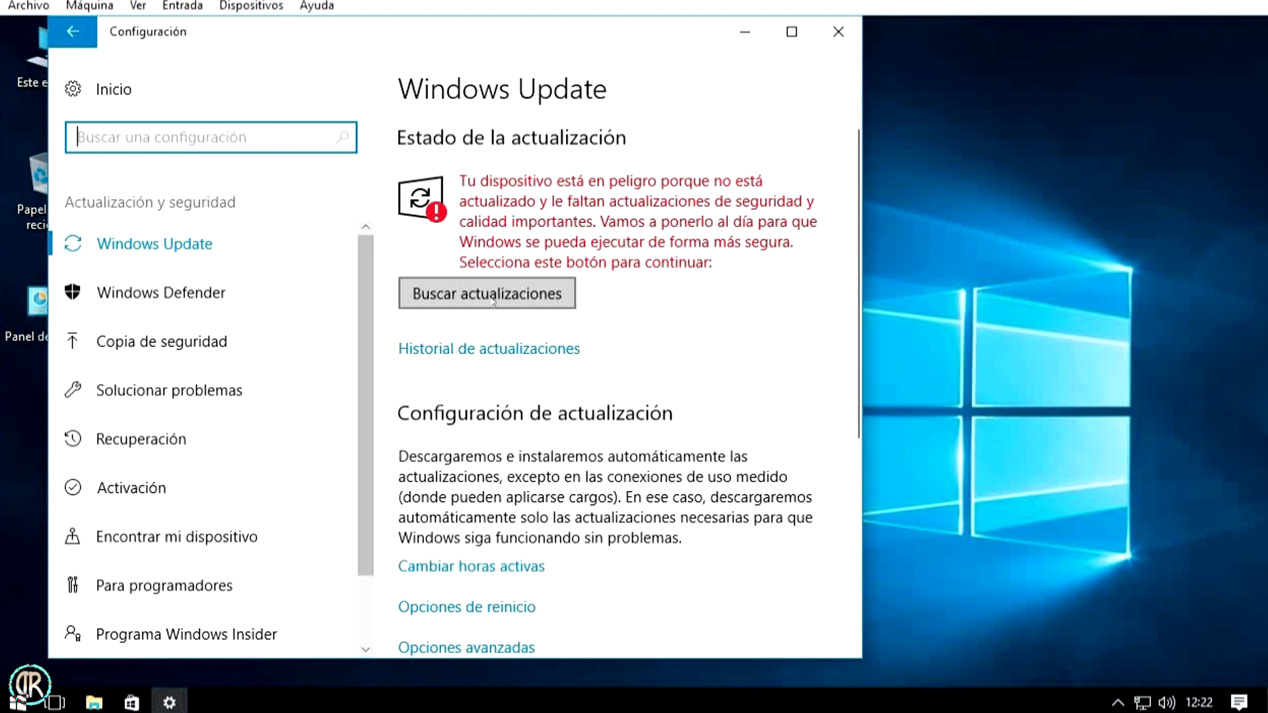
click(838, 32)
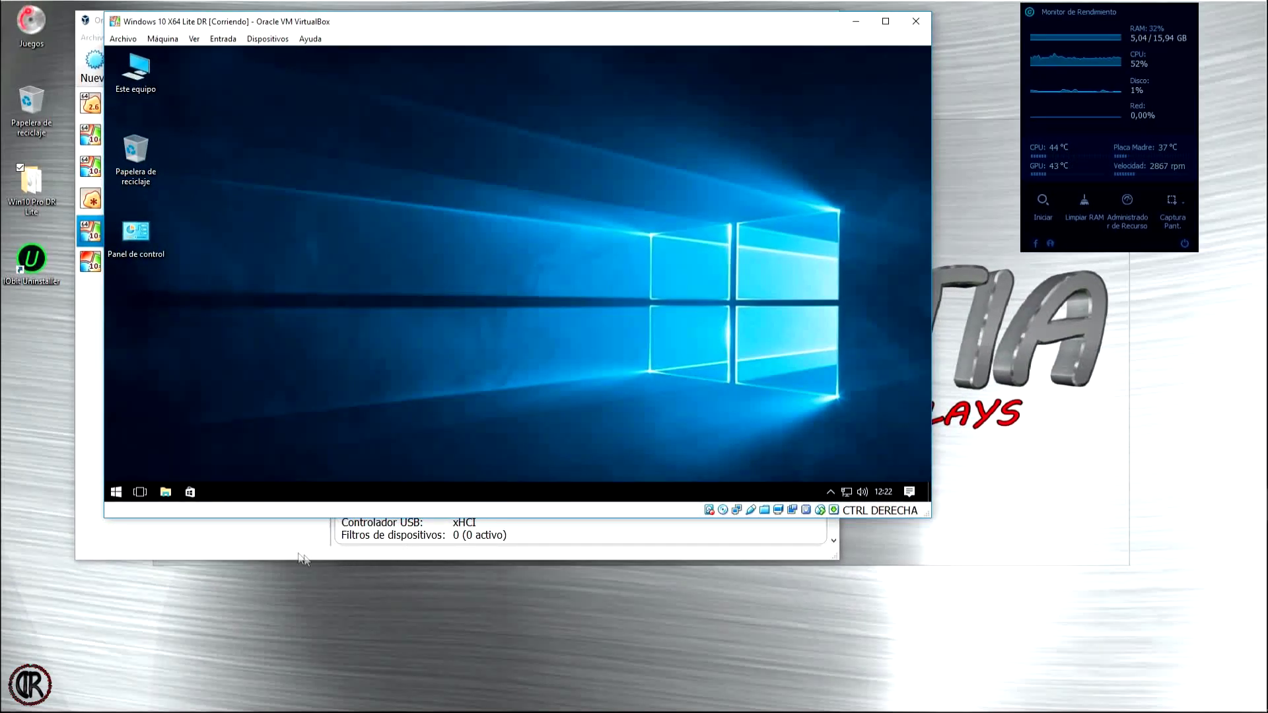
- Switch to Oracle VM VirtualBox Administrador, start the Windows 10 X86 Lite DR machine and move its window higher on the desktop
click(249, 548)
click(201, 263)
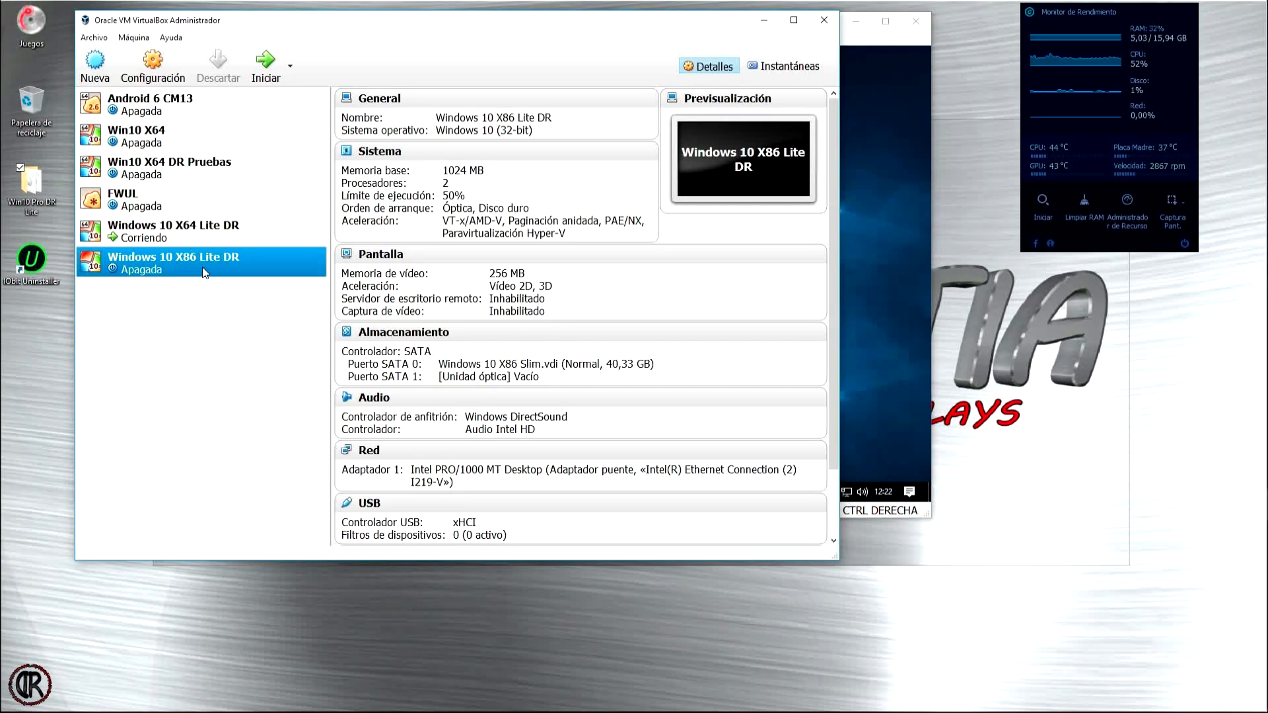
click(267, 66)
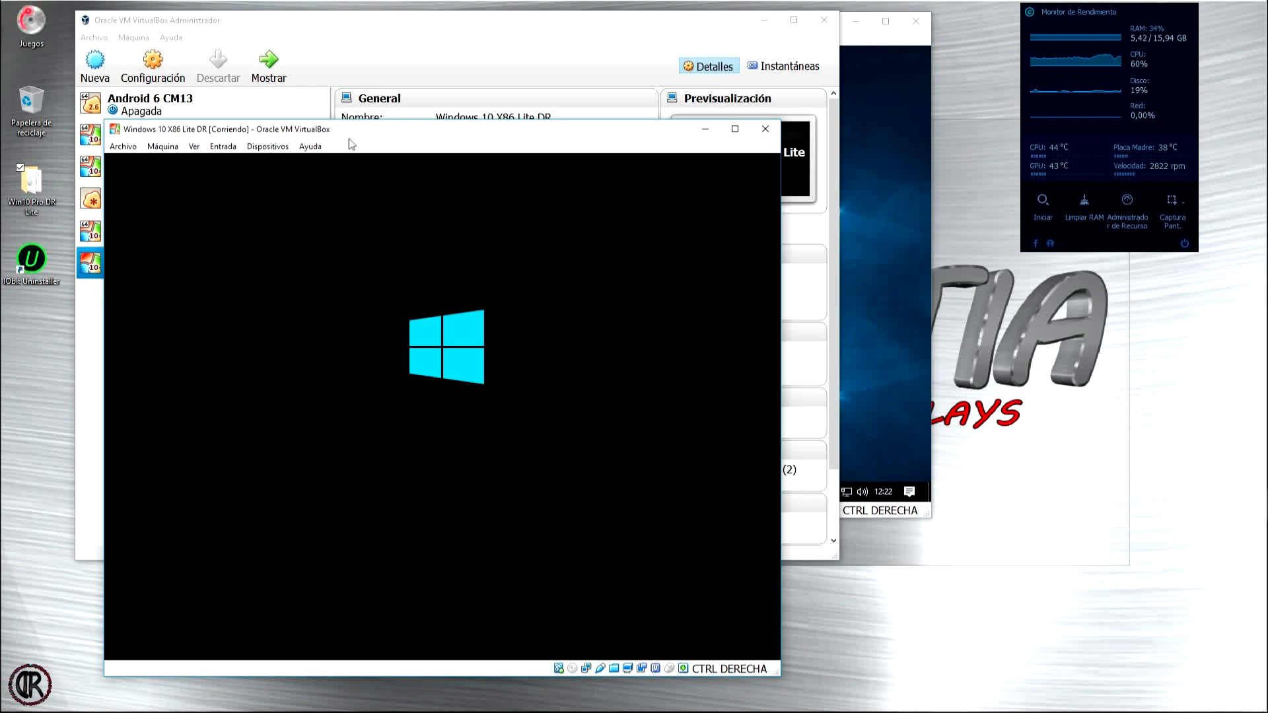
drag(359, 131, 362, 23)
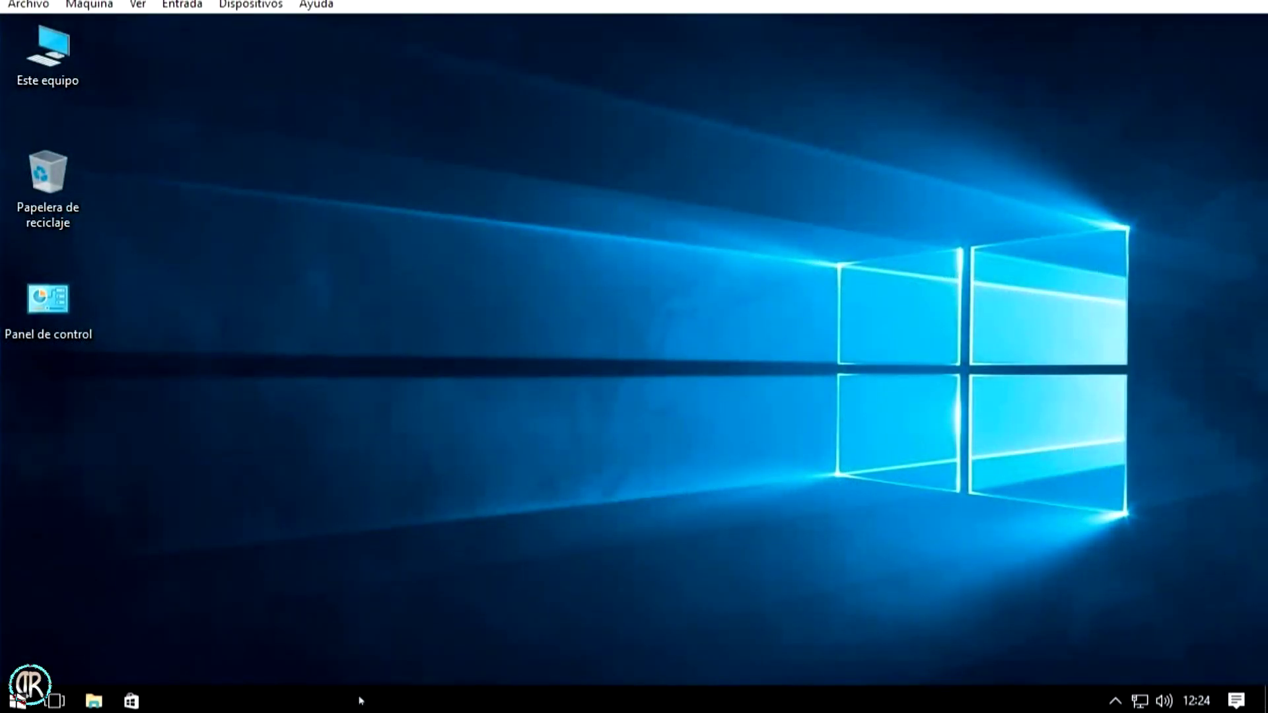
- Open Task Manager in the X86 virtual machine and check the memory usage in the performance view
right_click(367, 700)
click(427, 603)
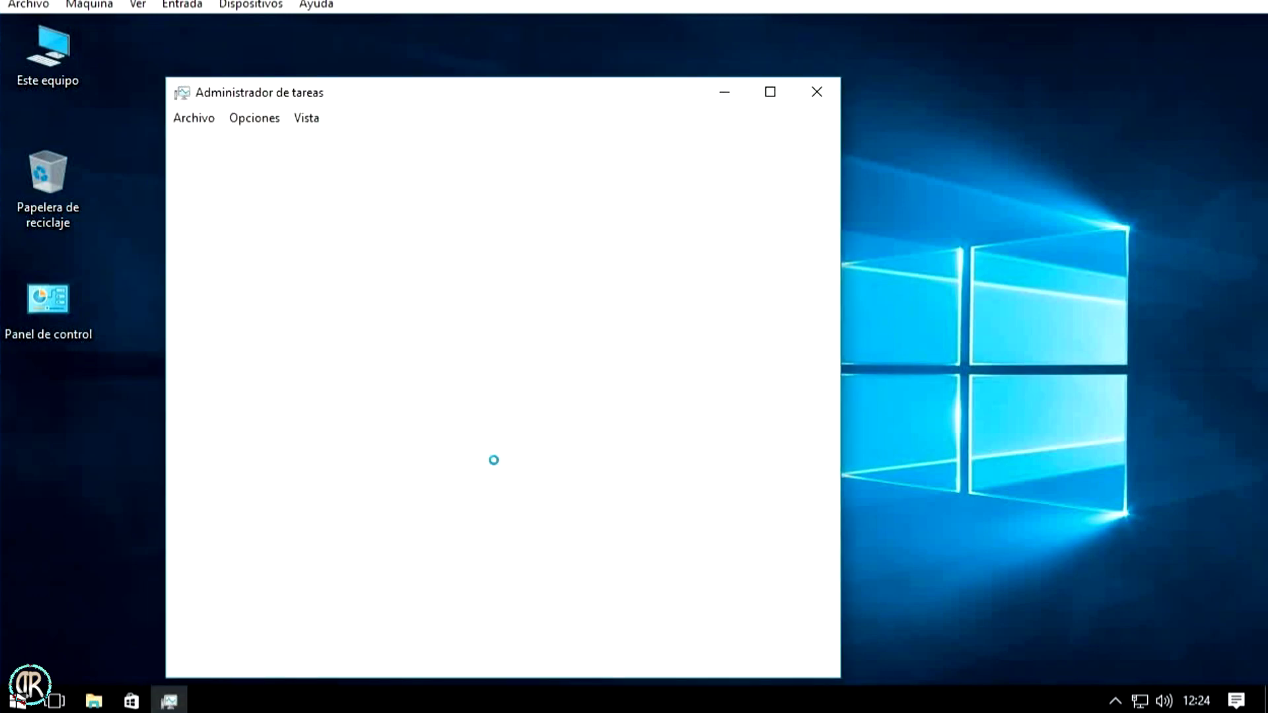
click(268, 141)
click(305, 238)
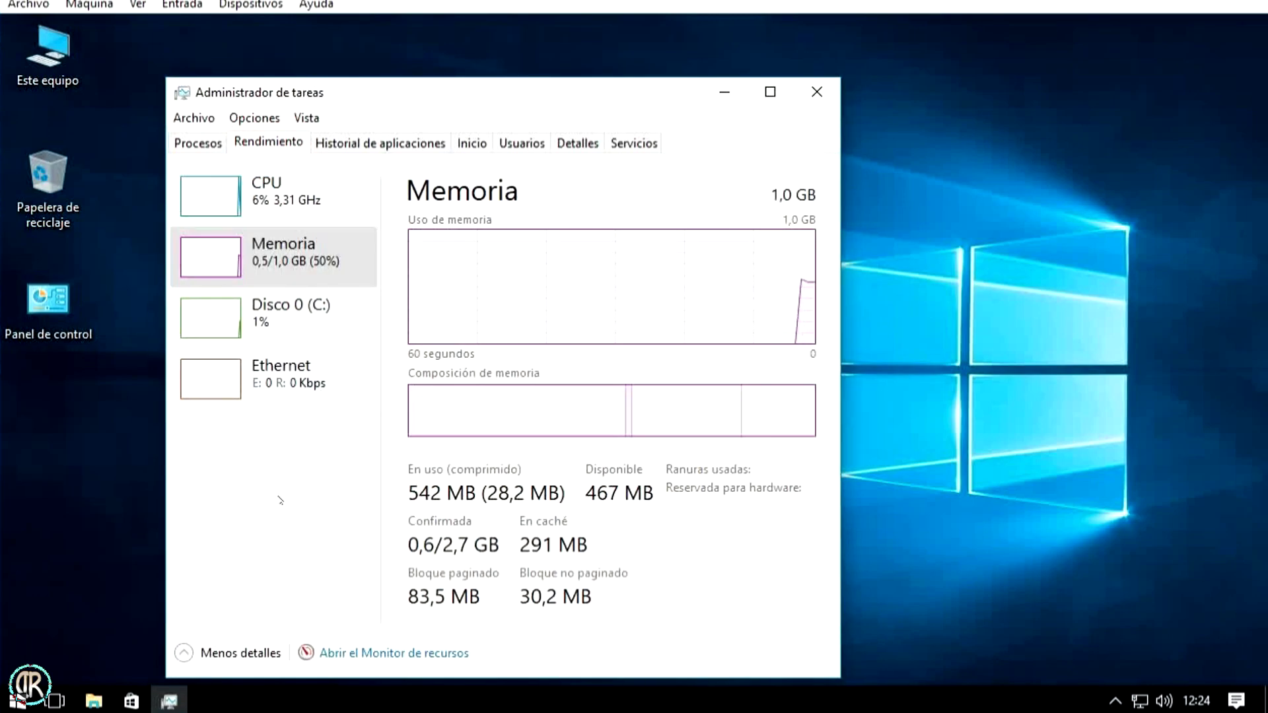